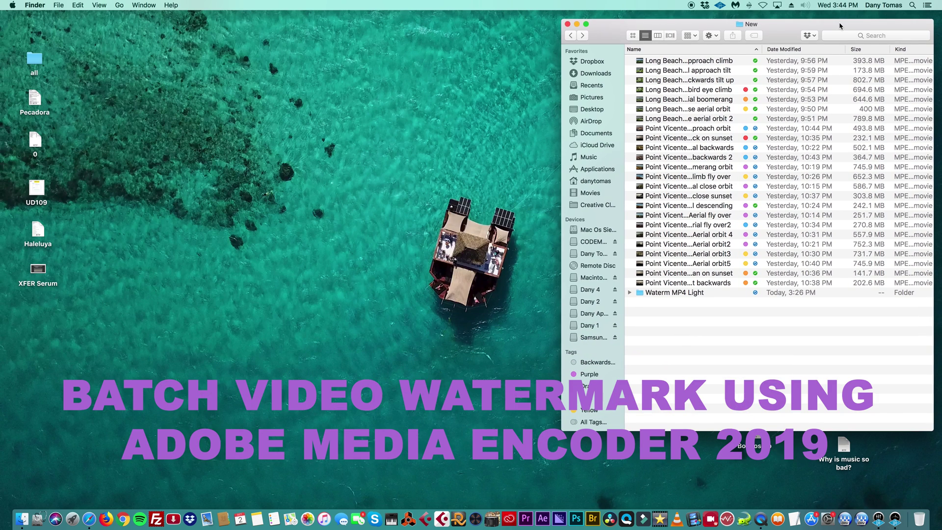
# Step: Preview the Long Beach bird eye climb clip in Quick Look
pyautogui.moveTo(840, 25); pyautogui.dragTo(839, 27)
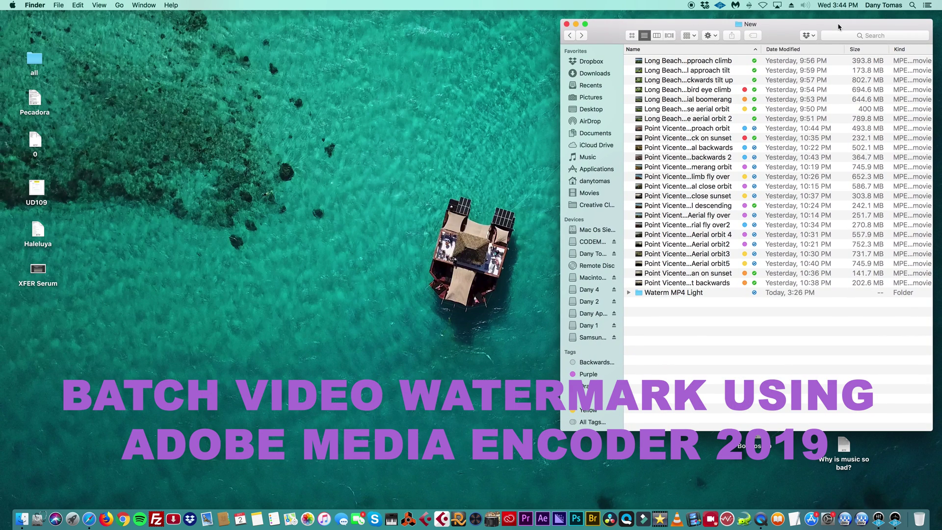
pyautogui.moveTo(791, 30); pyautogui.dragTo(789, 29)
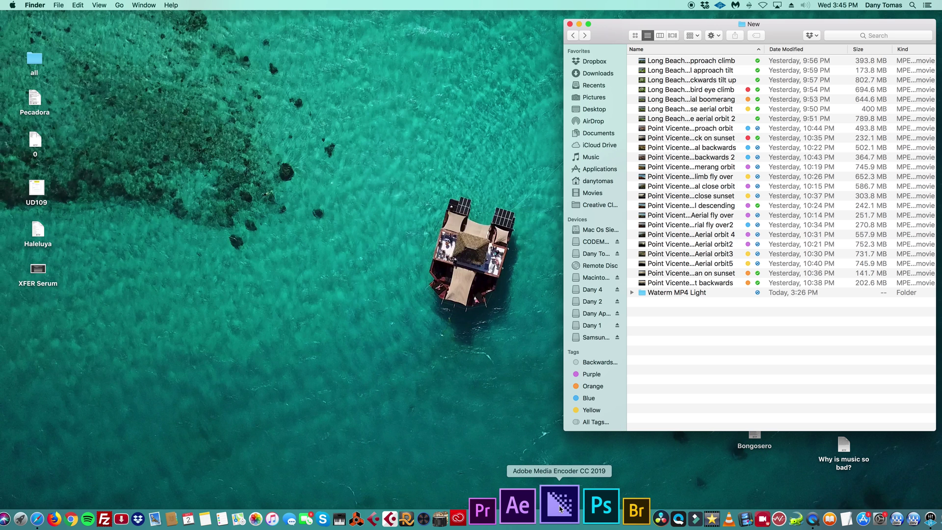
pyautogui.click(699, 89)
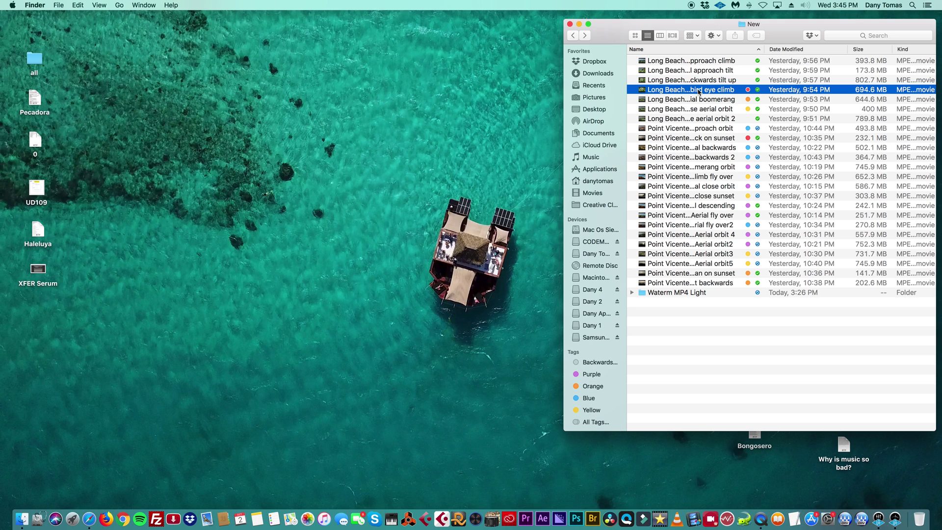
pyautogui.press('space')
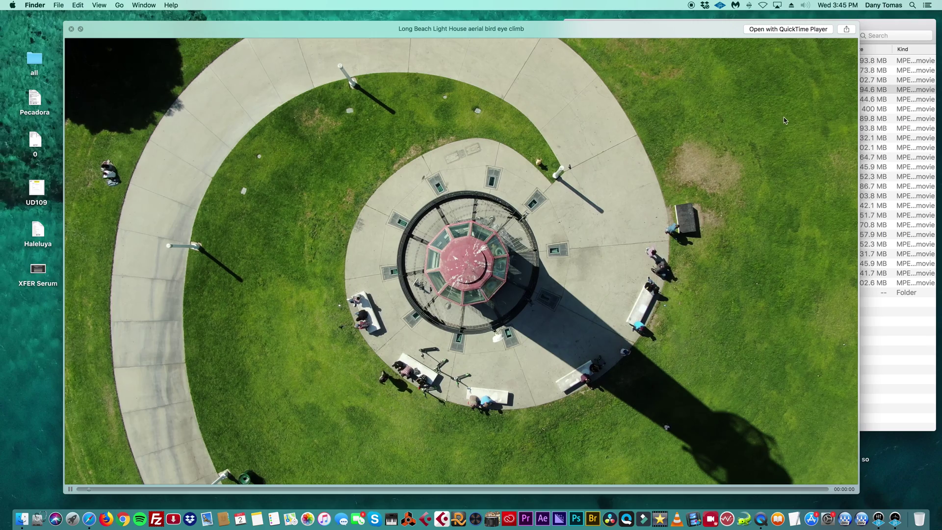
pyautogui.press('super+w')
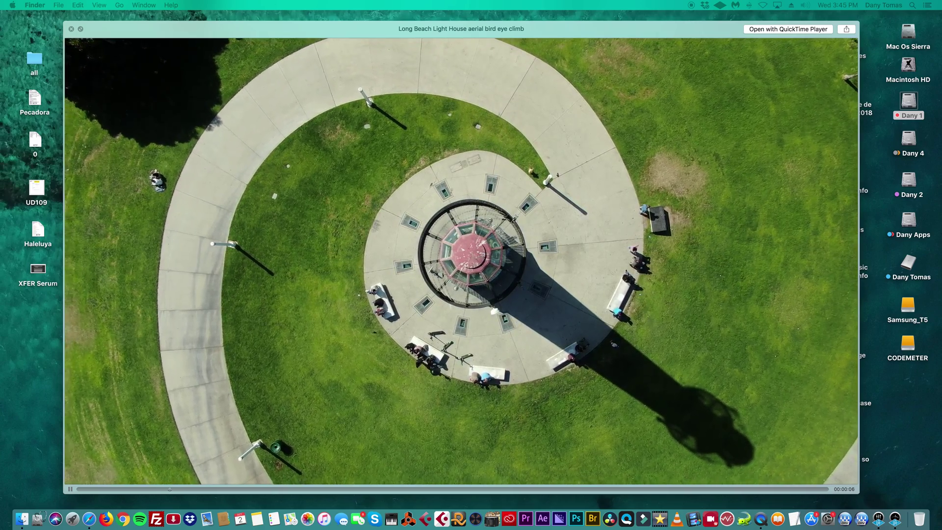
# Step: Step through the Point Vicente clips, from back on sunset to sunset backwards
pyautogui.press('Down')
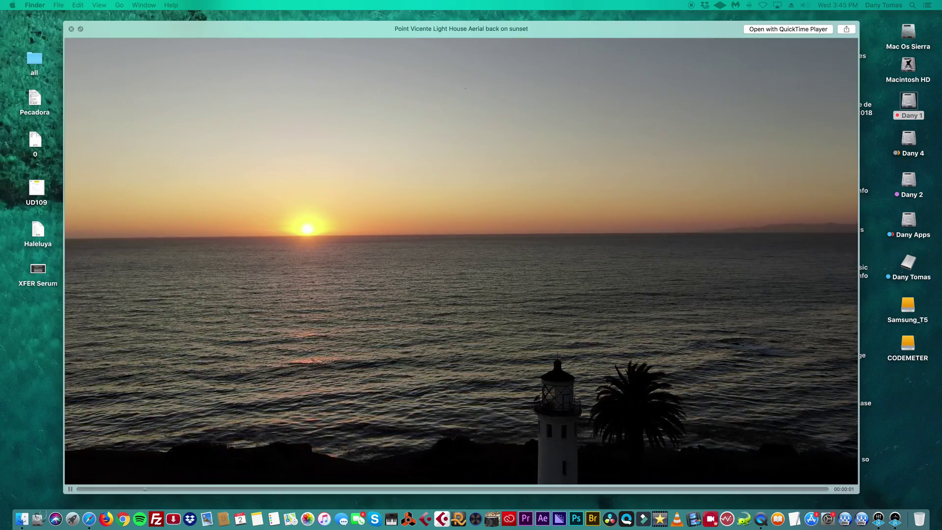
pyautogui.press('Down')
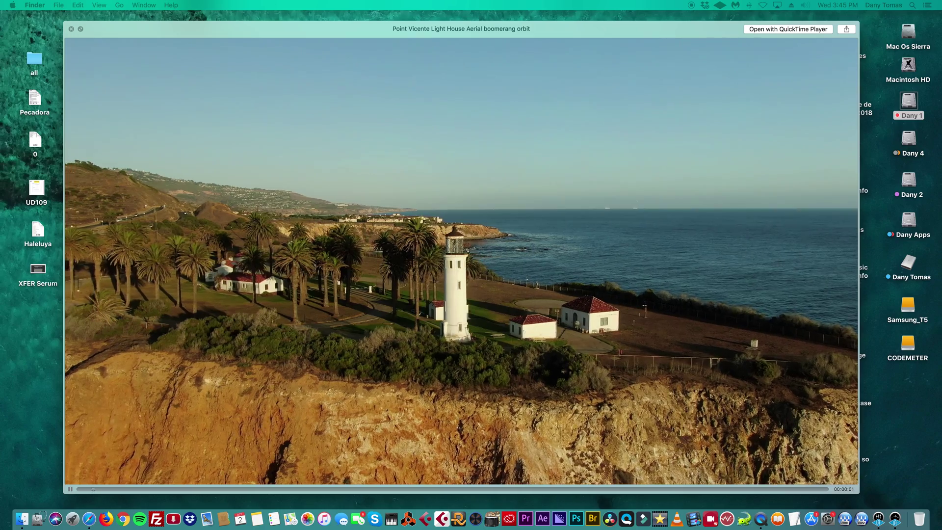
pyautogui.press('Down')
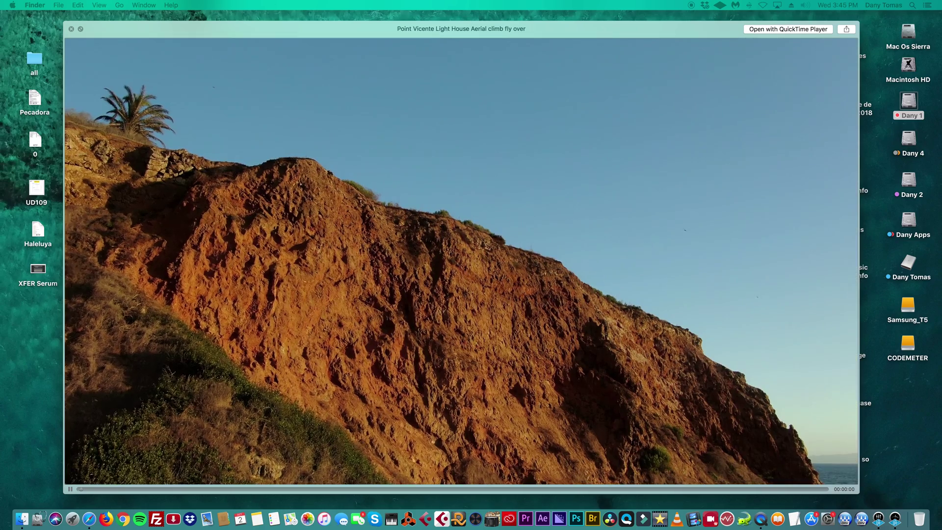
pyautogui.press('Down')
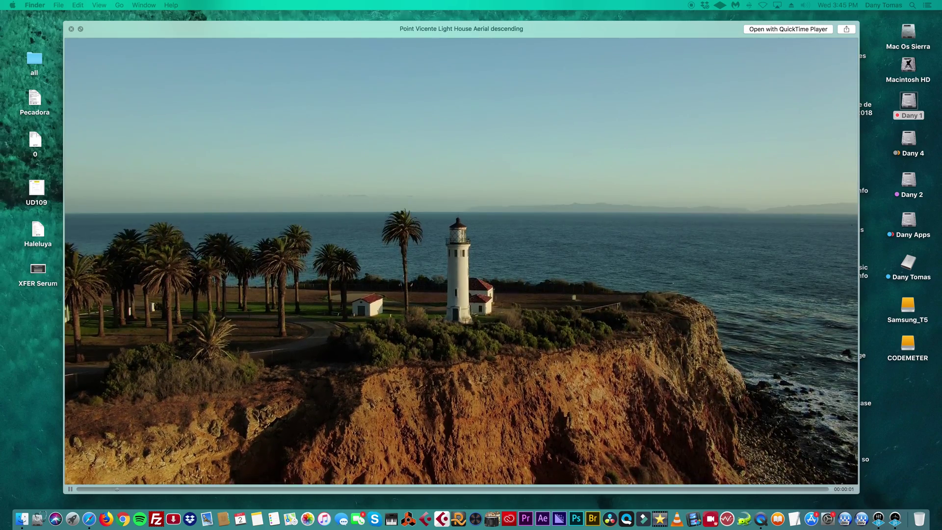
pyautogui.press('Down')
pyautogui.press('Down')
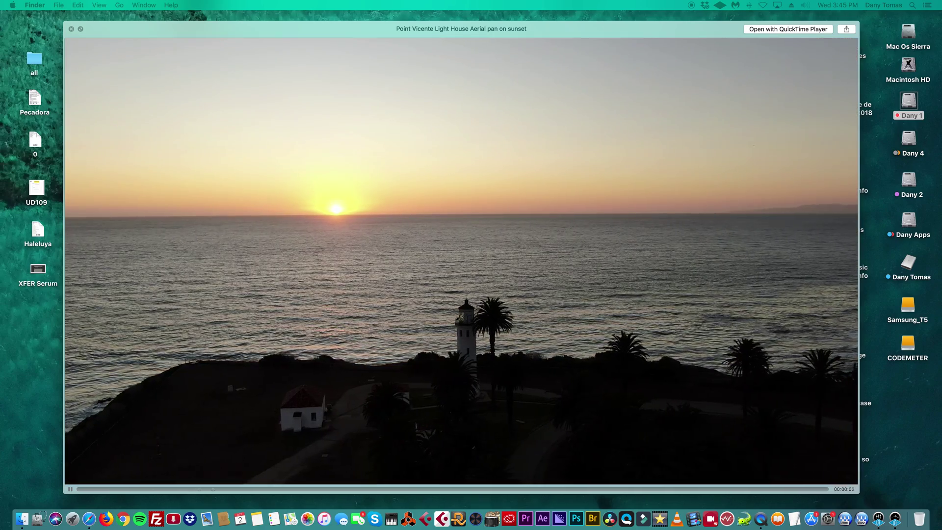
pyautogui.press('Down')
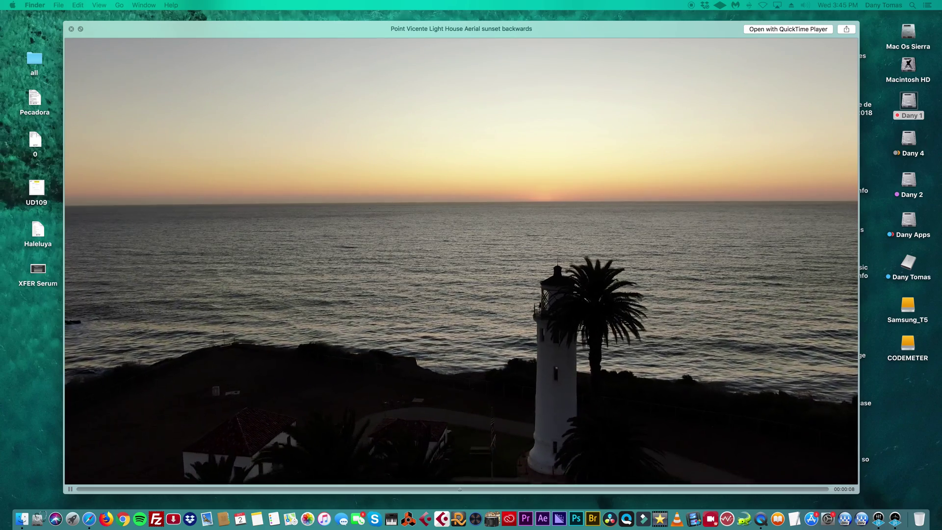
# Step: Launch Media Encoder, browse Media Browser to Light House > New, and select all its clips
pyautogui.click(71, 28)
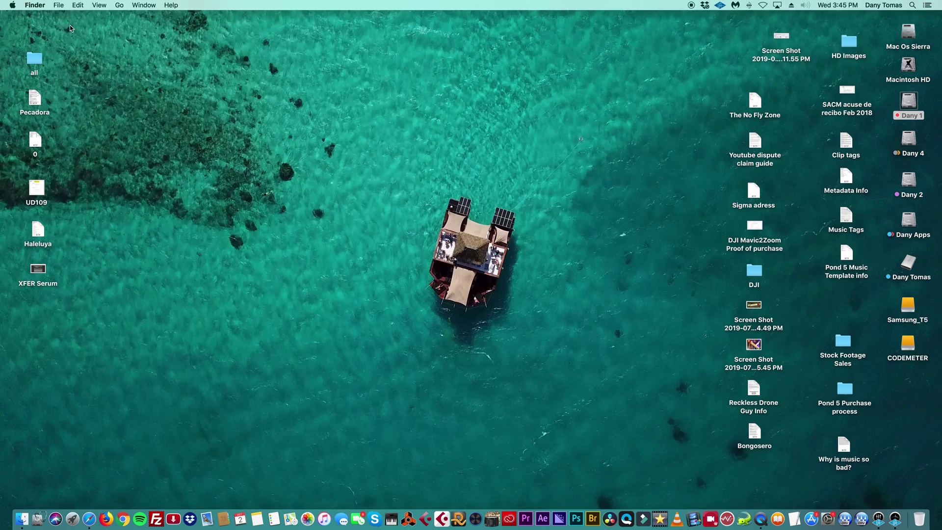
pyautogui.click(559, 508)
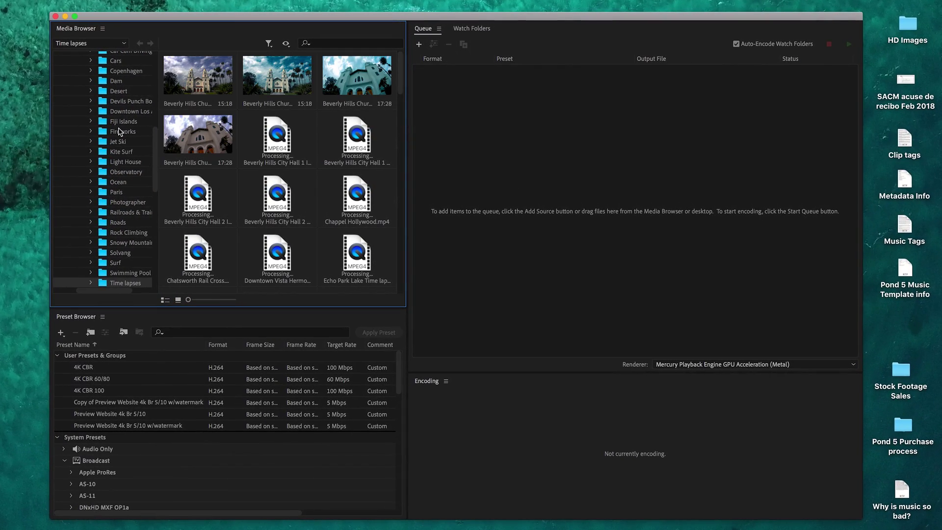
pyautogui.scroll(2, 119, 131)
pyautogui.scroll(2, 119, 131)
pyautogui.scroll(2, 119, 132)
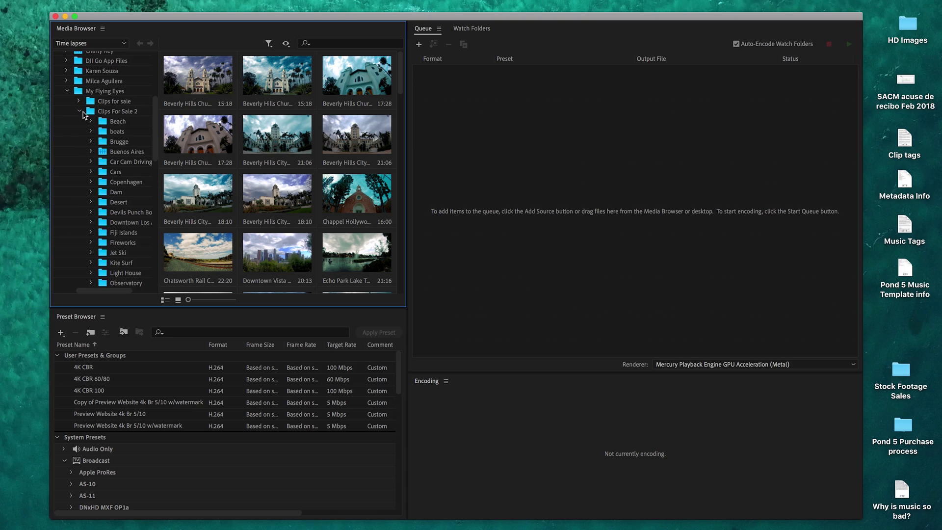
pyautogui.scroll(-5, 110, 140)
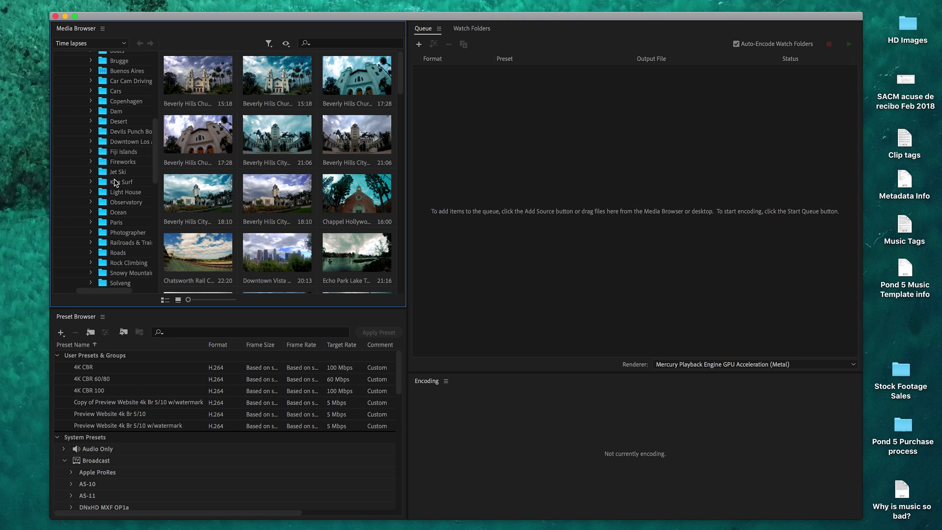
pyautogui.click(117, 193)
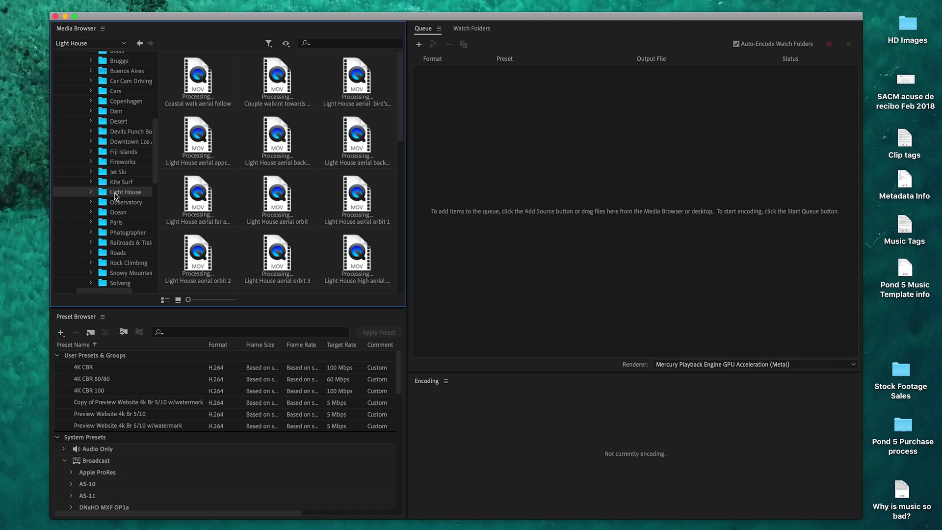
pyautogui.scroll(-10, 257, 173)
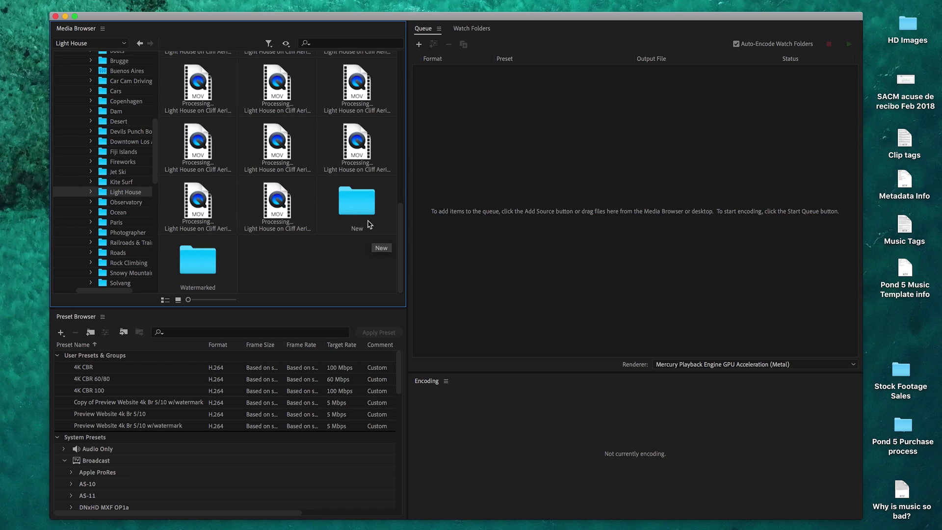
pyautogui.press('Down')
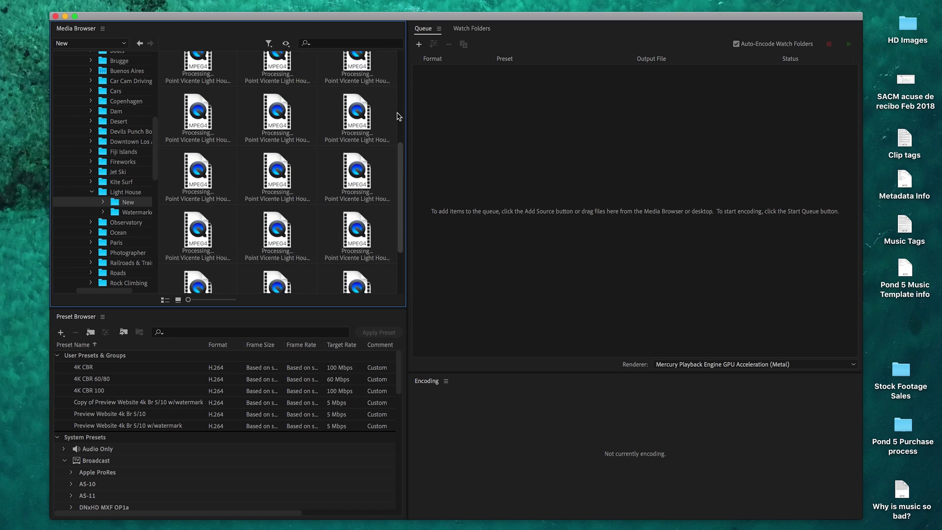
pyautogui.moveTo(316, 17); pyautogui.dragTo(292, 9)
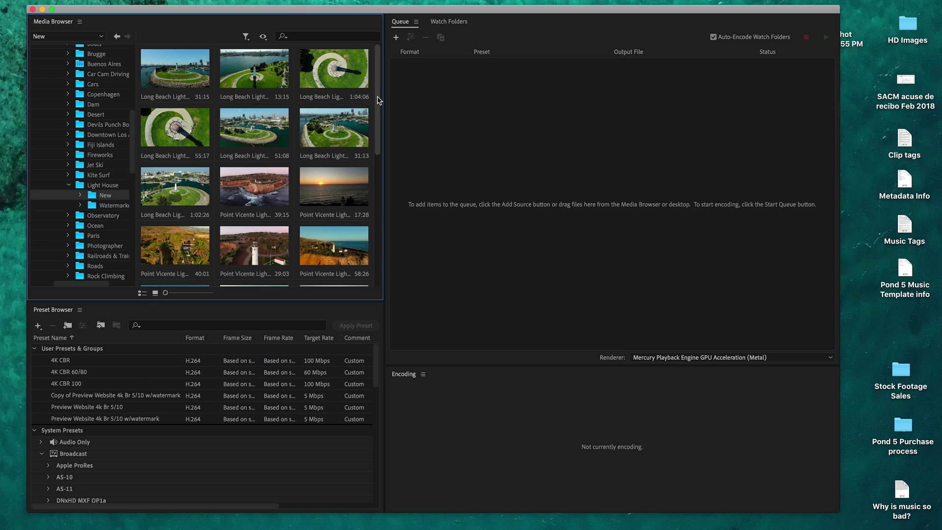
pyautogui.moveTo(378, 100); pyautogui.dragTo(383, 222)
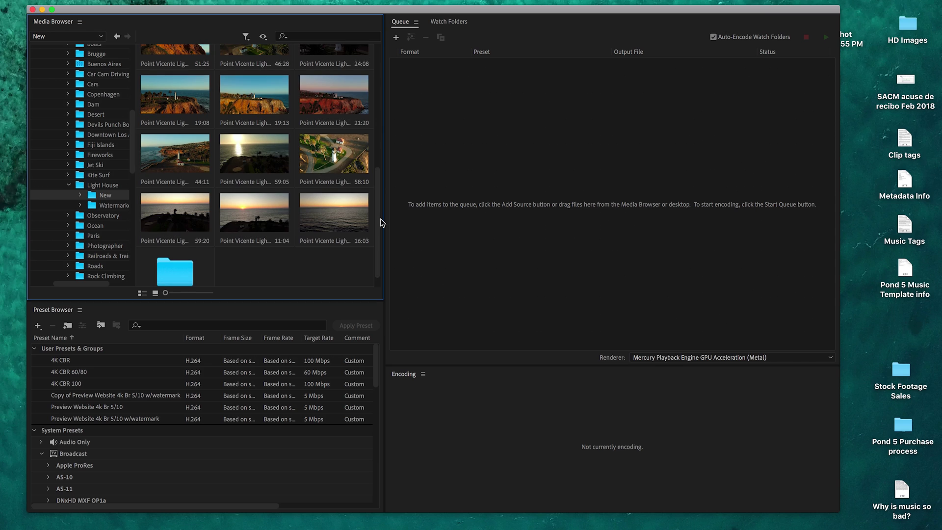
pyautogui.scroll(10, 380, 217)
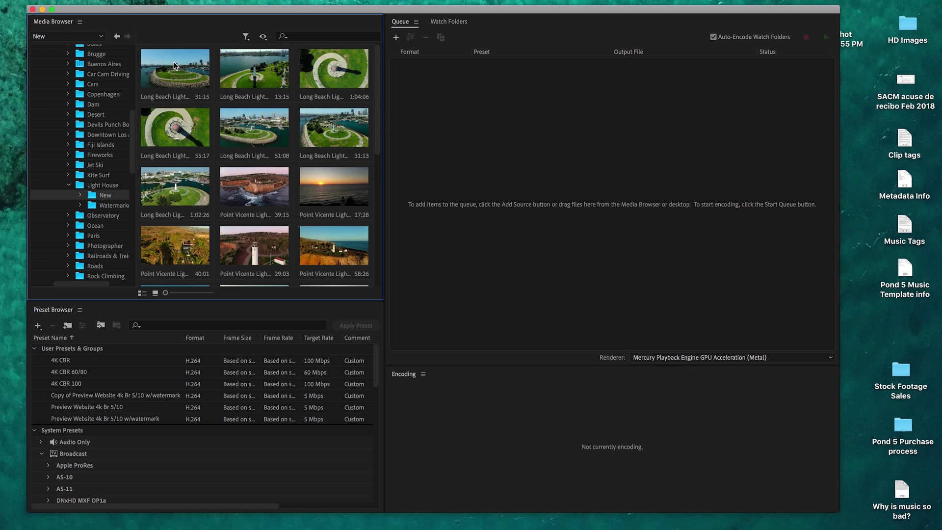
pyautogui.scroll(-10, 332, 184)
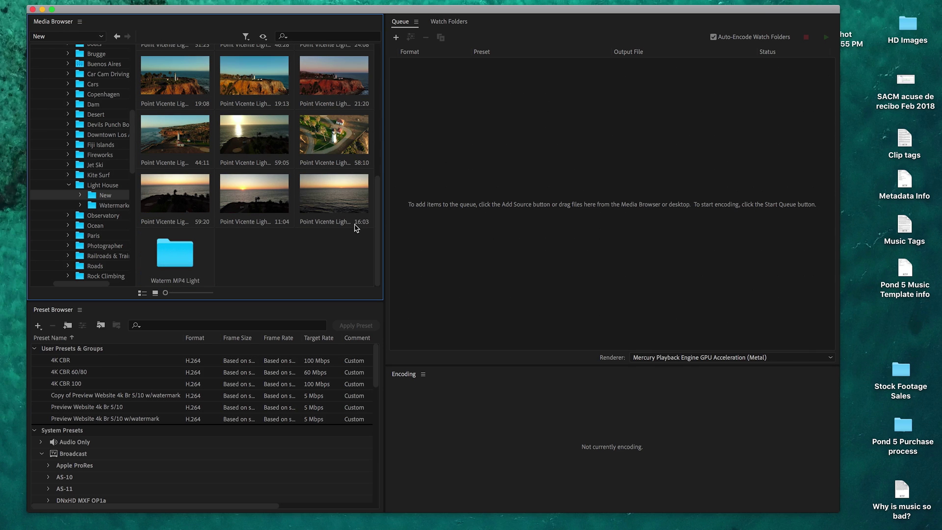
pyautogui.press('super+a')
pyautogui.scroll(5, 331, 195)
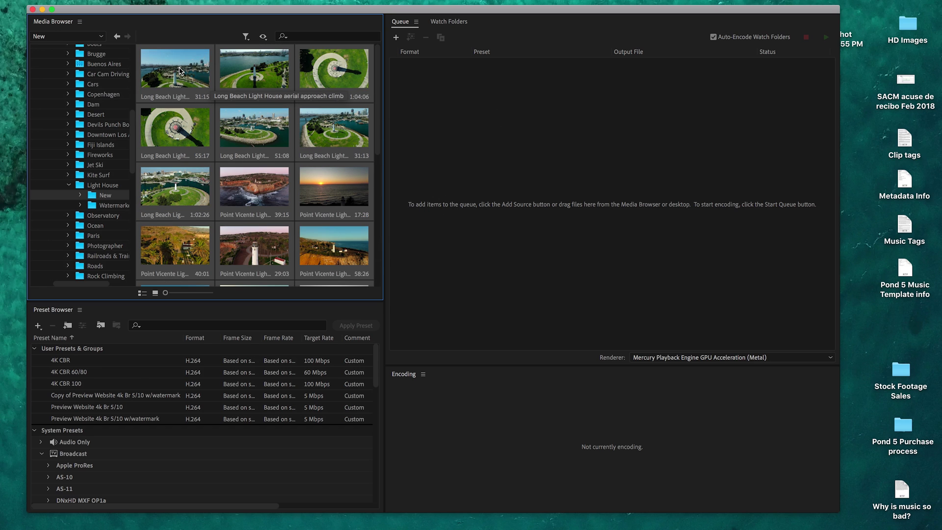
# Step: Add the selected lighthouse clips to the Queue and select all queued items
pyautogui.moveTo(175, 70); pyautogui.dragTo(503, 135)
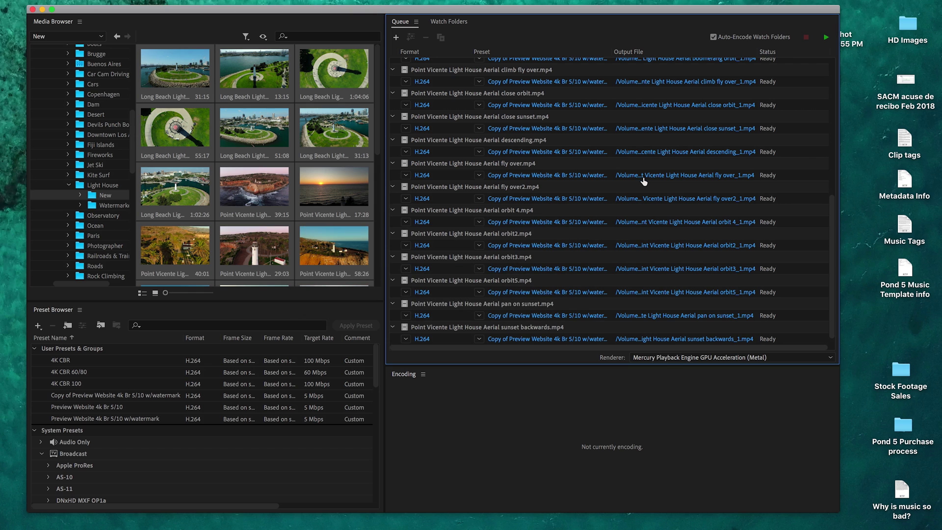
pyautogui.scroll(3, 588, 207)
pyautogui.scroll(3, 588, 207)
pyautogui.scroll(3, 588, 207)
pyautogui.scroll(3, 588, 207)
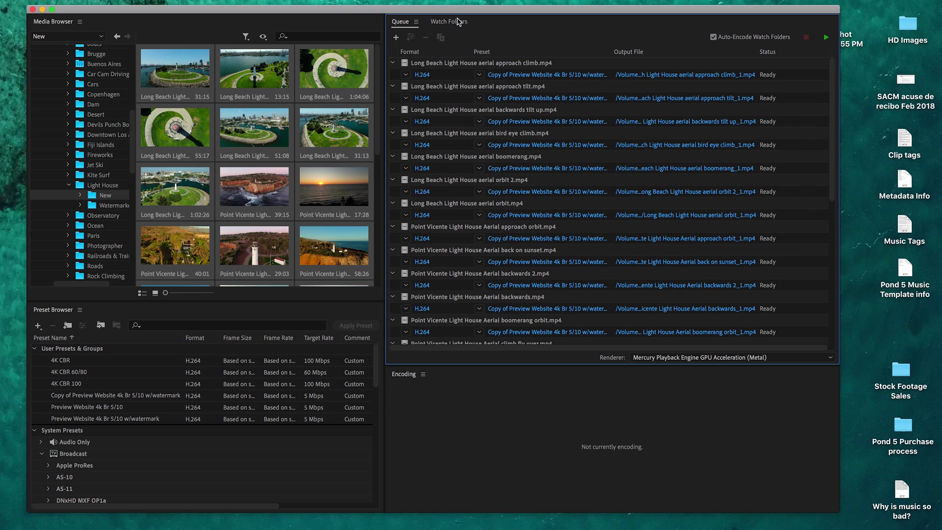
pyautogui.moveTo(453, 10); pyautogui.dragTo(466, 13)
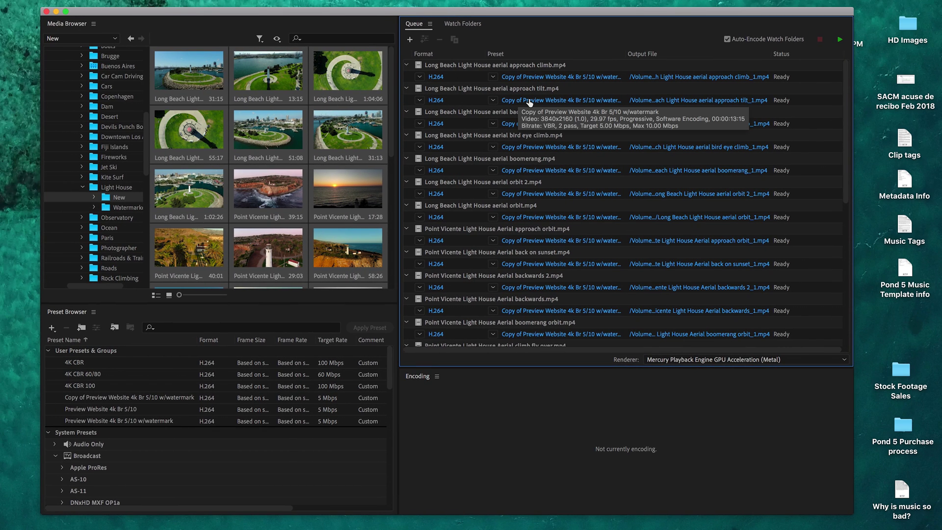
pyautogui.press('super+a')
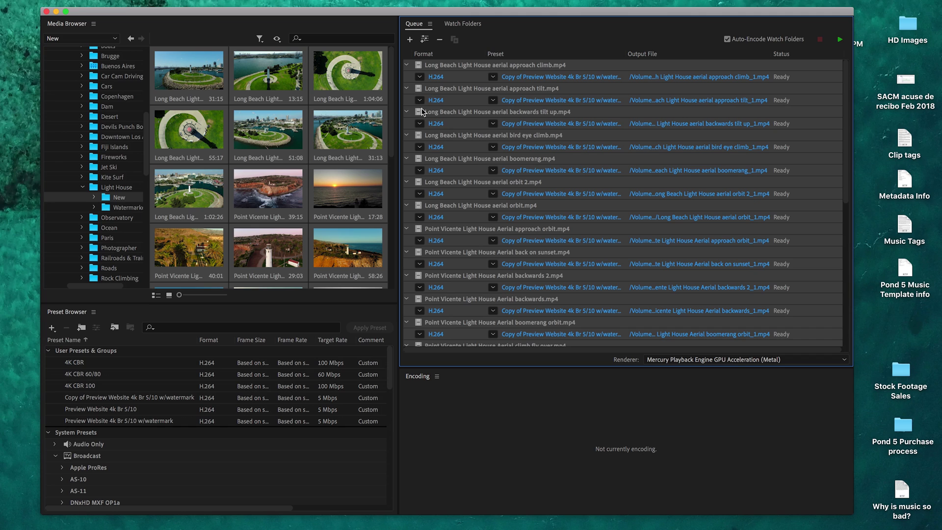
# Step: Apply the Preview Website 4k Br 5/10 preset to all queued outputs
pyautogui.click(436, 78)
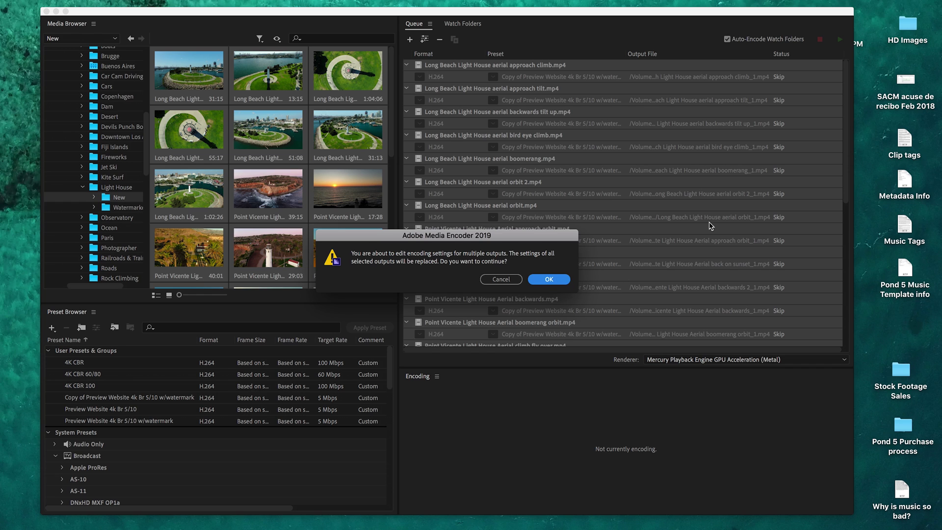
pyautogui.press('Return')
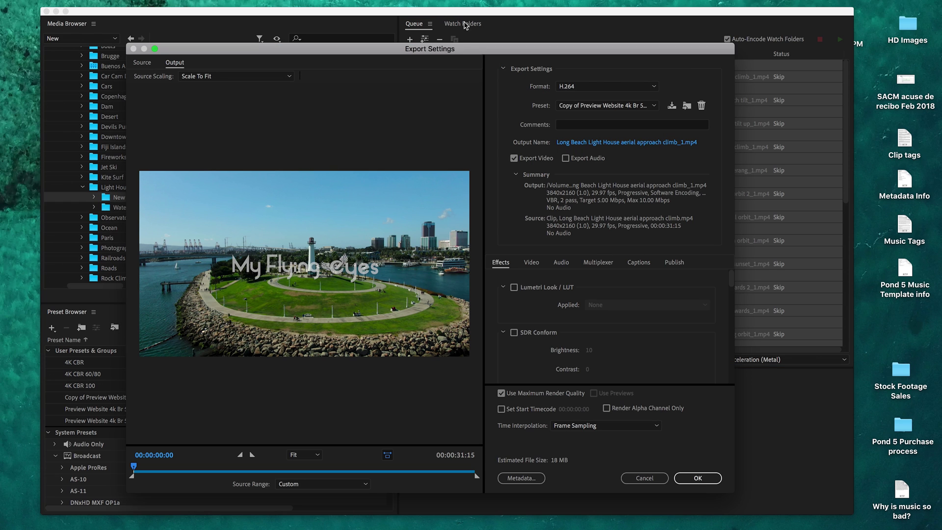
pyautogui.moveTo(379, 52); pyautogui.dragTo(398, 56)
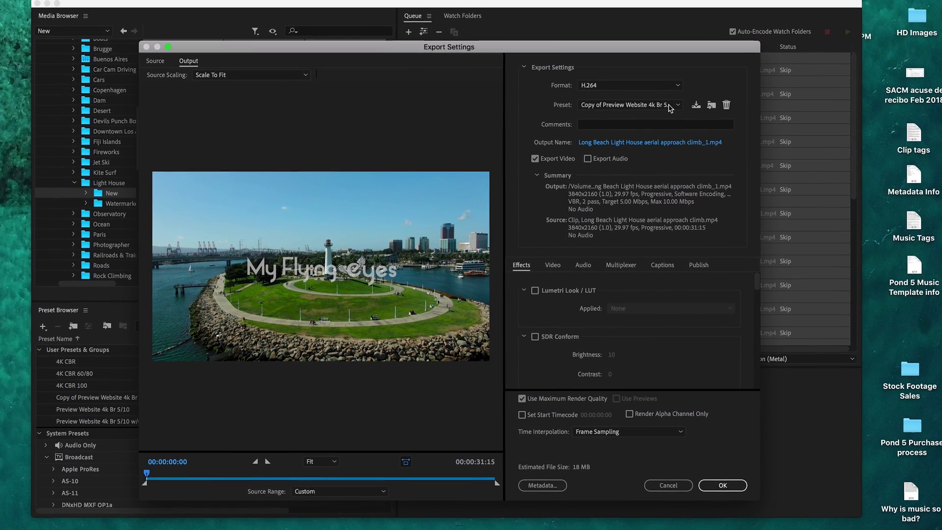
pyautogui.click(669, 106)
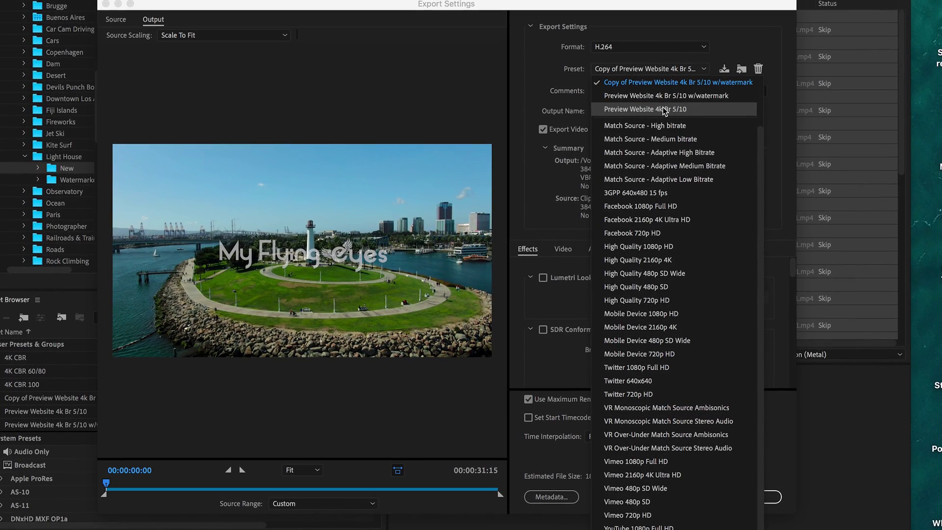
pyautogui.click(648, 109)
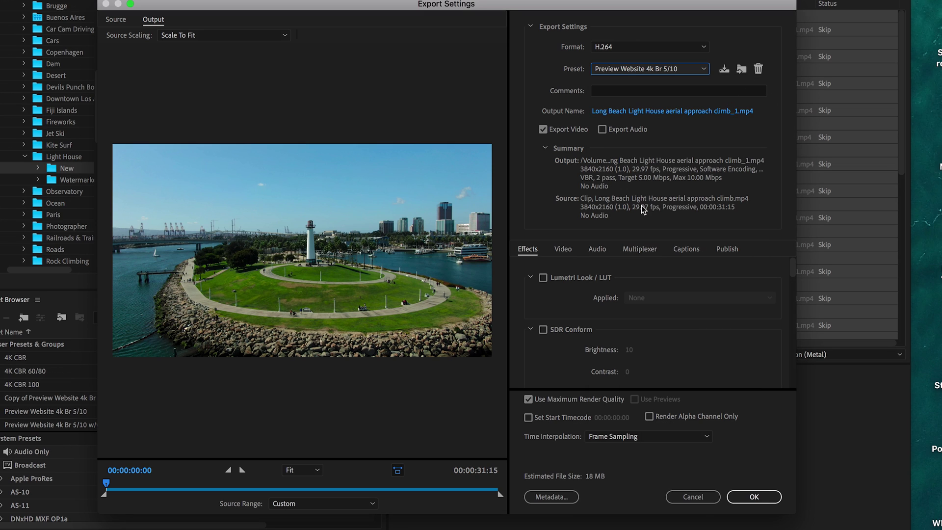
pyautogui.scroll(-3, 656, 284)
pyautogui.scroll(-3, 656, 284)
pyautogui.scroll(-3, 656, 284)
pyautogui.scroll(-2, 655, 283)
pyautogui.scroll(-3, 656, 283)
pyautogui.scroll(-3, 655, 283)
pyautogui.scroll(-2, 656, 283)
pyautogui.scroll(-2, 656, 283)
pyautogui.scroll(-2, 655, 283)
pyautogui.scroll(-2, 655, 283)
pyautogui.scroll(-2, 656, 283)
pyautogui.scroll(2, 656, 283)
pyautogui.scroll(2, 656, 283)
pyautogui.scroll(1, 655, 283)
pyautogui.scroll(2, 656, 284)
pyautogui.scroll(2, 655, 283)
pyautogui.scroll(2, 656, 283)
pyautogui.scroll(2, 656, 283)
pyautogui.scroll(2, 656, 283)
pyautogui.scroll(2, 656, 283)
pyautogui.scroll(1, 656, 283)
# Step: Show the Video settings with 3840x2160 frame size and VBR 2-pass bitrate
pyautogui.click(561, 249)
pyautogui.scroll(-3, 721, 319)
pyautogui.scroll(-1, 722, 320)
pyautogui.scroll(-2, 722, 319)
pyautogui.scroll(-2, 722, 319)
pyautogui.scroll(2, 721, 319)
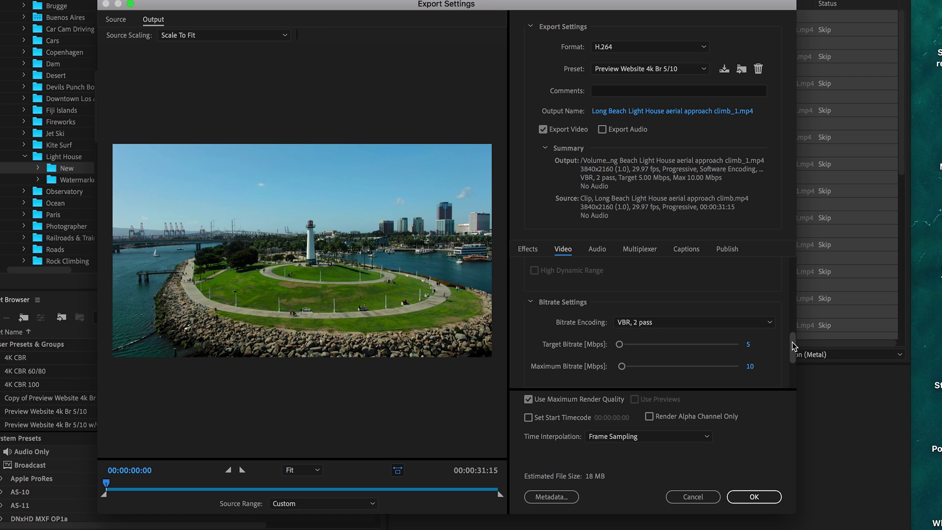
pyautogui.moveTo(792, 342)
pyautogui.mouseDown()
pyautogui.moveTo(791, 374)
pyautogui.moveTo(792, 266)
pyautogui.mouseUp()
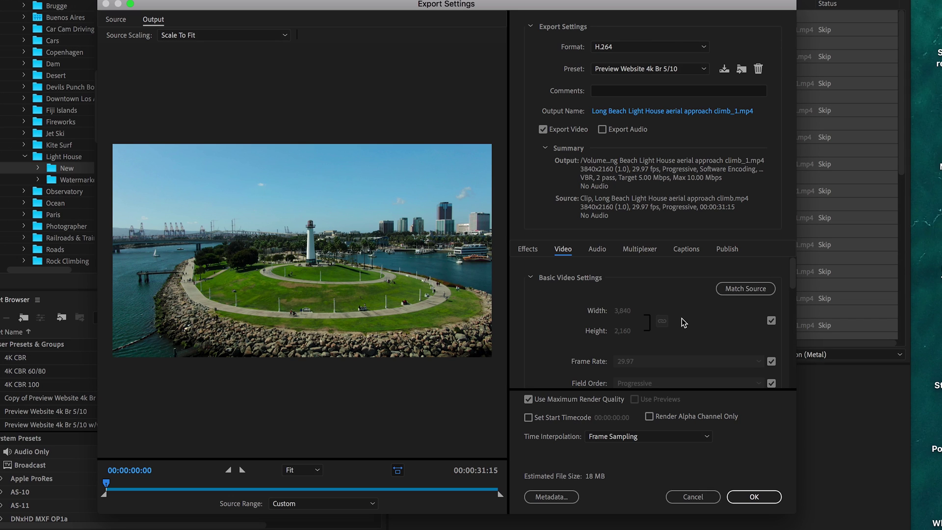
pyautogui.scroll(-1, 689, 323)
pyautogui.scroll(-2, 689, 323)
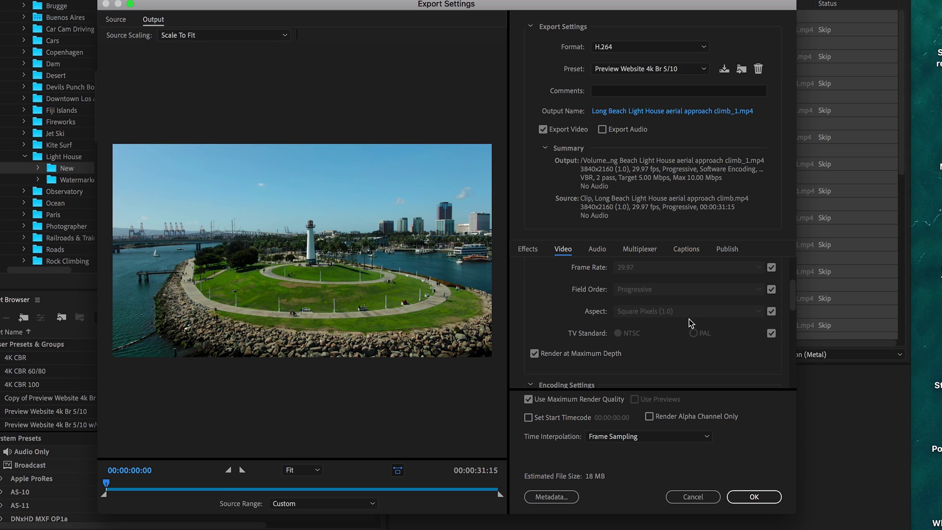
pyautogui.scroll(1, 688, 318)
pyautogui.scroll(2, 690, 318)
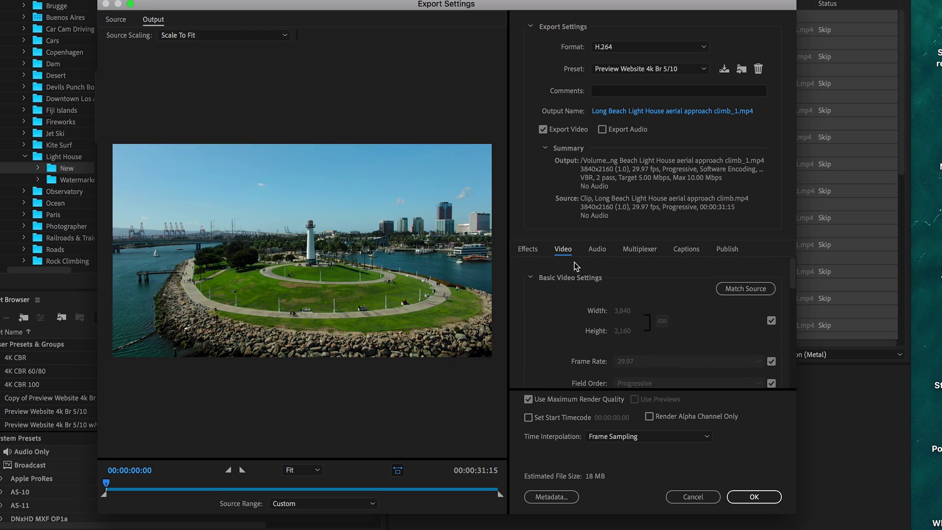
# Step: Enable Image Overlay in the Effects settings and show its Applied image choices
pyautogui.click(528, 252)
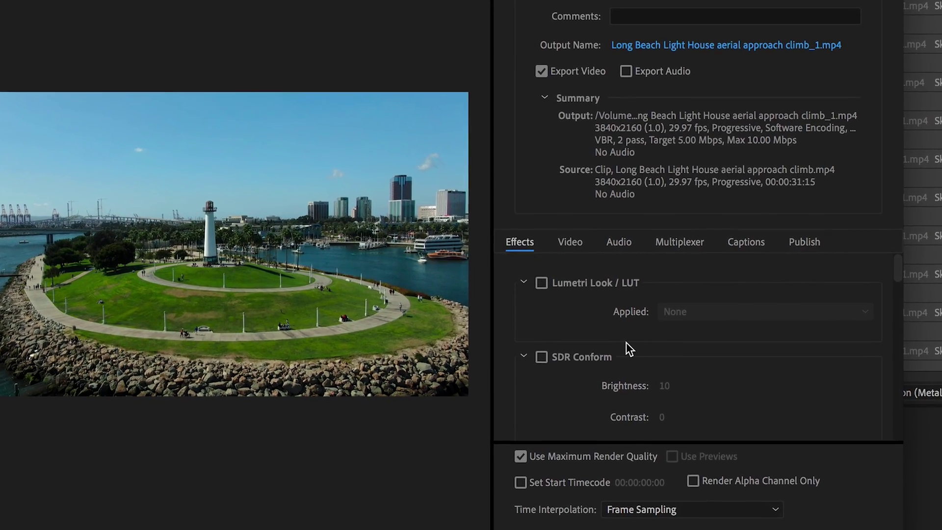
pyautogui.scroll(-2, 627, 342)
pyautogui.scroll(-4, 631, 347)
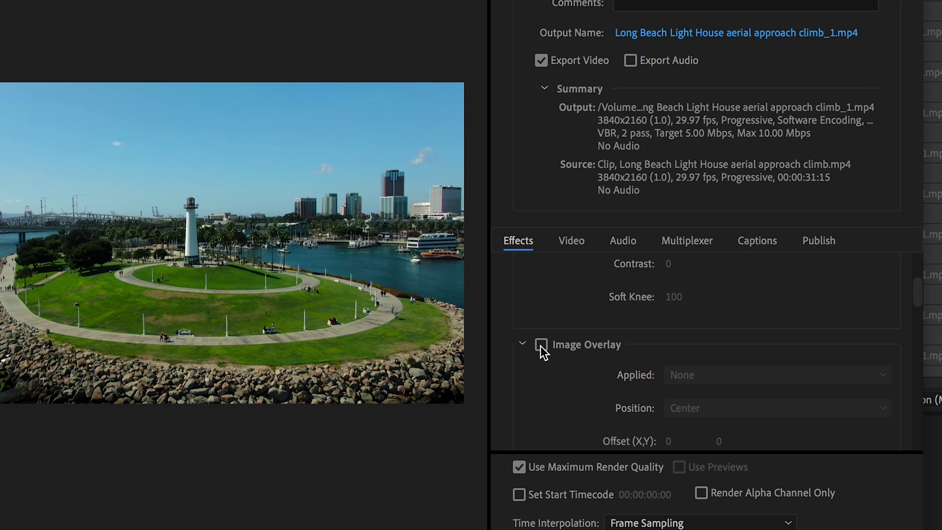
pyautogui.click(540, 346)
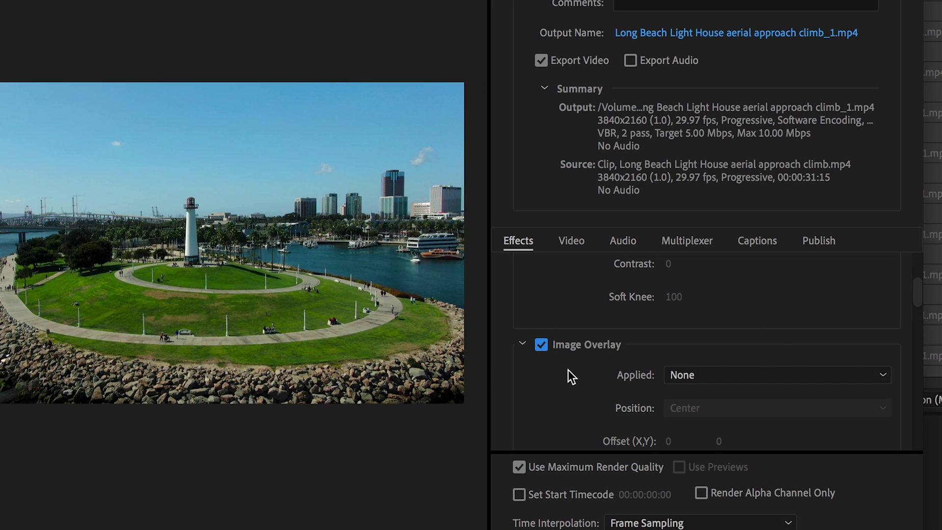
pyautogui.scroll(-1, 568, 369)
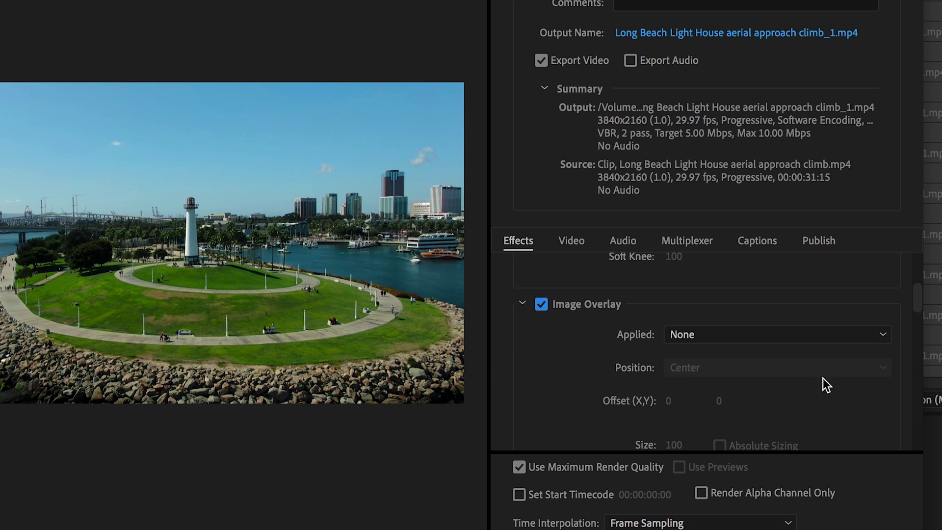
pyautogui.click(797, 338)
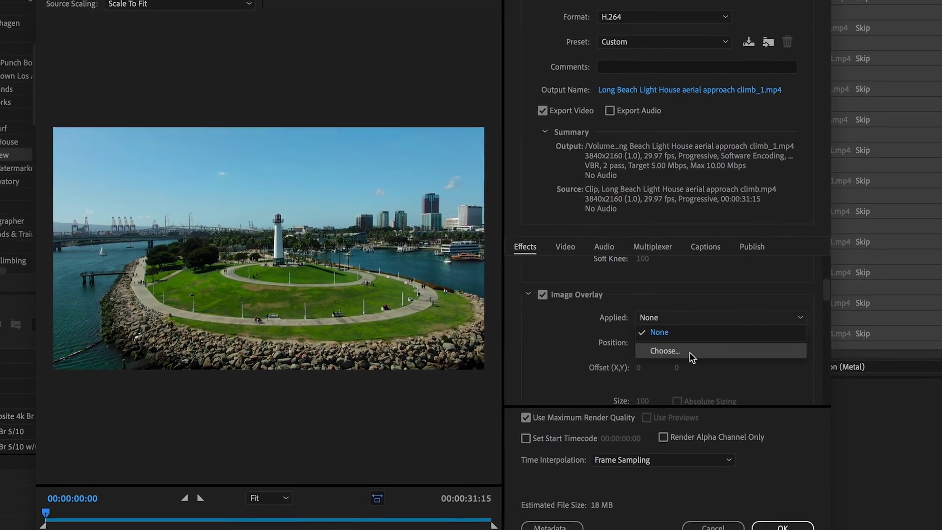
# Step: Select eye5-White.png from Dany 4 > Pictures > My Flying Eyes > My Flying Eyes Logos Fiver
pyautogui.click(690, 353)
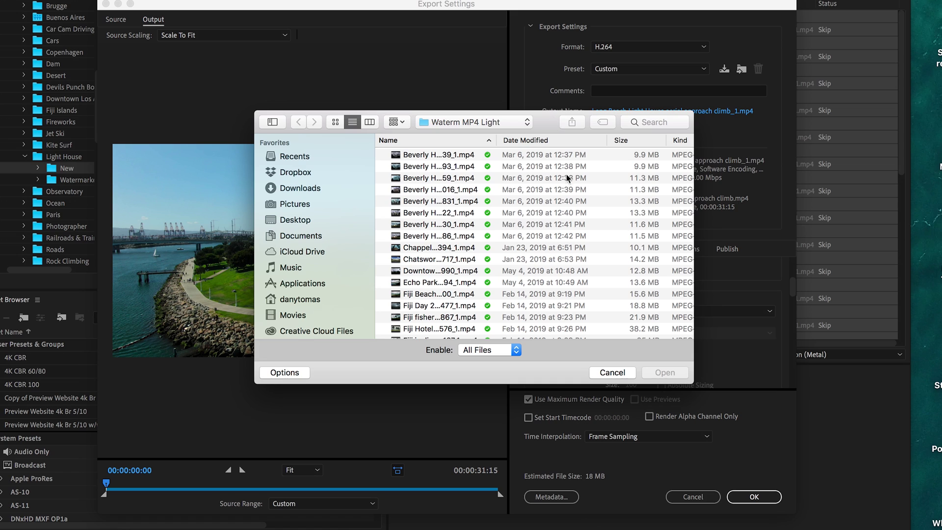
pyautogui.click(474, 127)
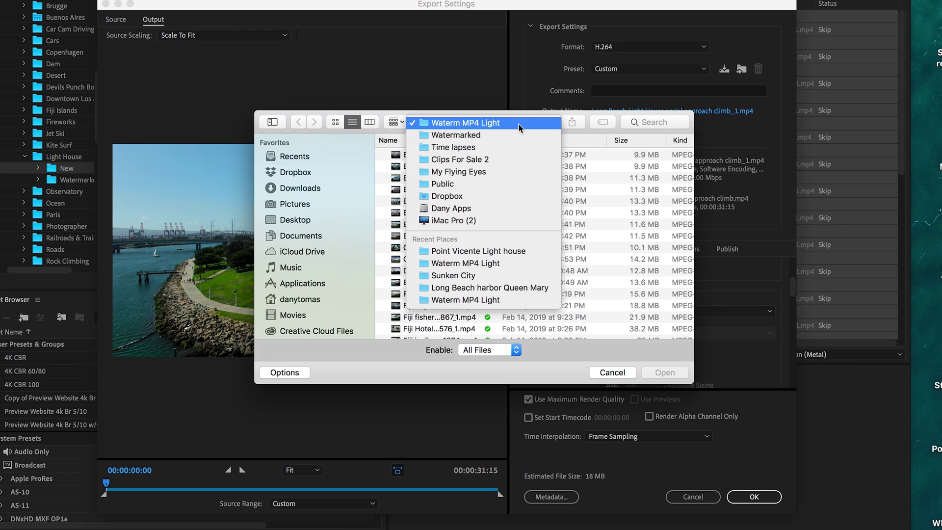
pyautogui.click(597, 130)
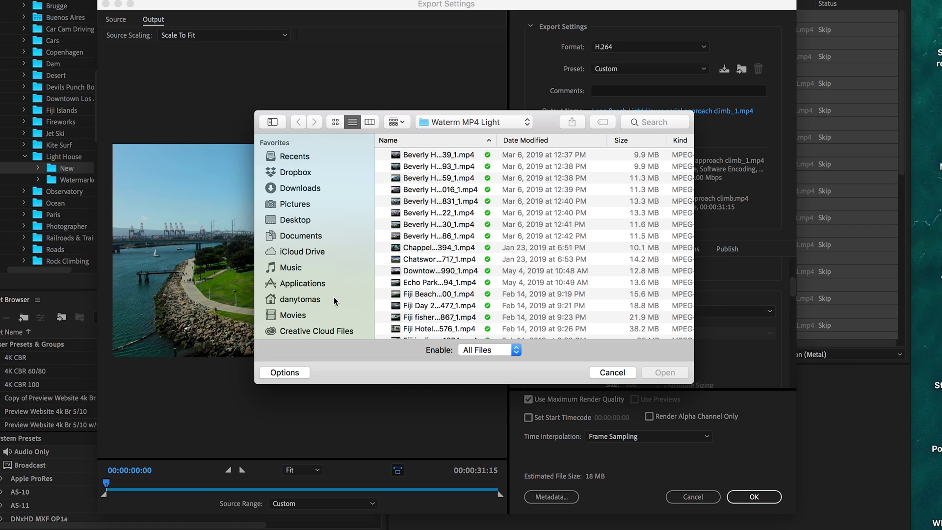
pyautogui.scroll(1, 311, 209)
pyautogui.scroll(-1, 328, 212)
pyautogui.scroll(-2, 326, 214)
pyautogui.scroll(-2, 327, 214)
pyautogui.scroll(-2, 327, 214)
pyautogui.scroll(-2, 327, 214)
pyautogui.scroll(-1, 327, 214)
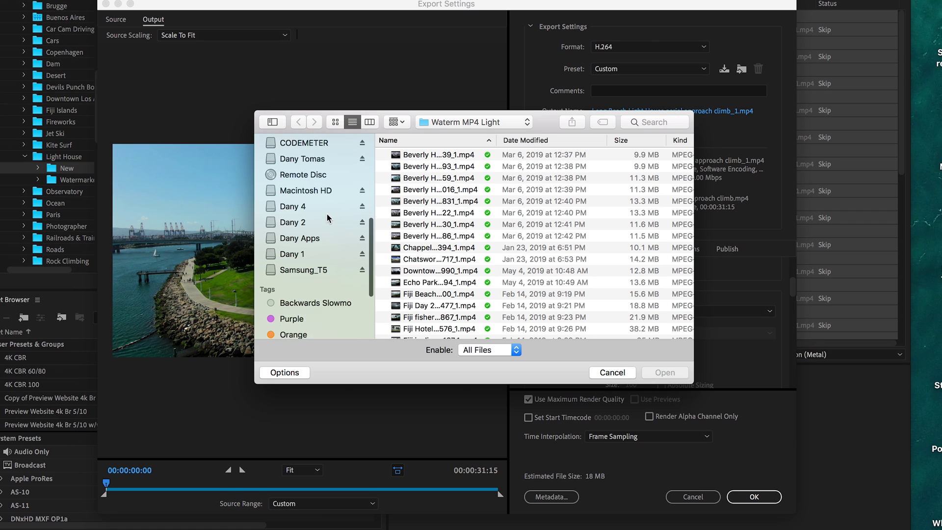
pyautogui.click(299, 208)
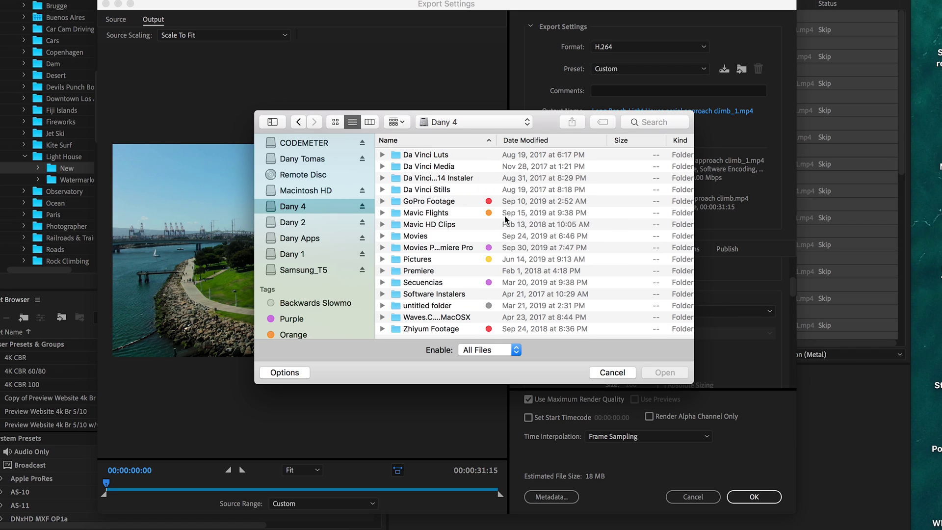
pyautogui.doubleClick(441, 259)
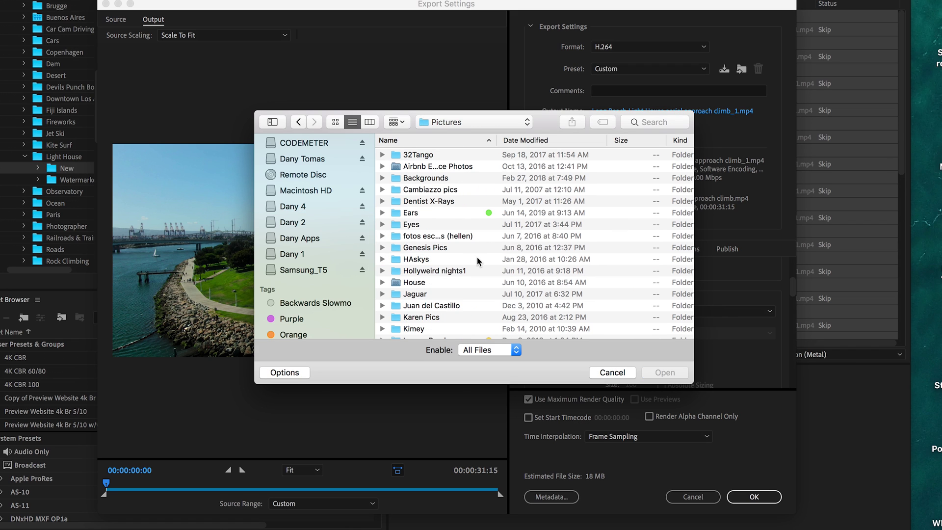
pyautogui.scroll(-5, 477, 257)
pyautogui.doubleClick(448, 276)
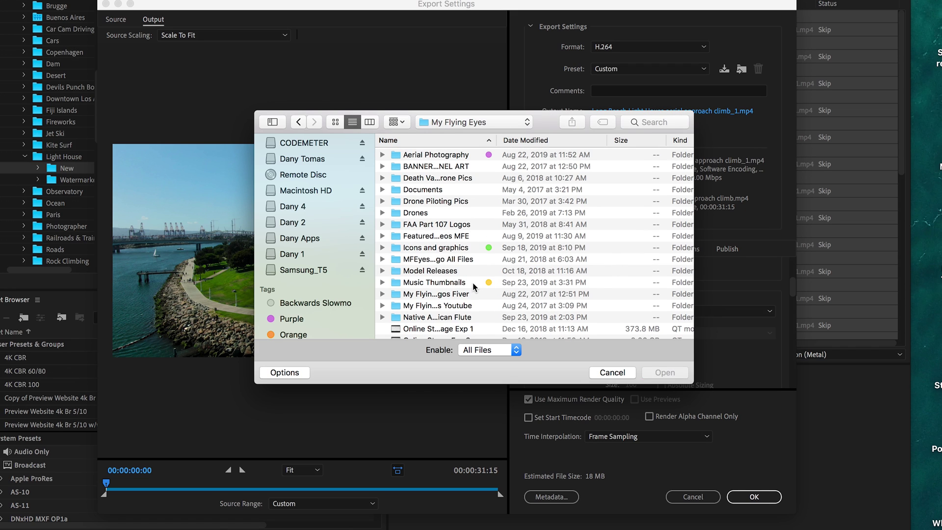
pyautogui.scroll(-2, 436, 274)
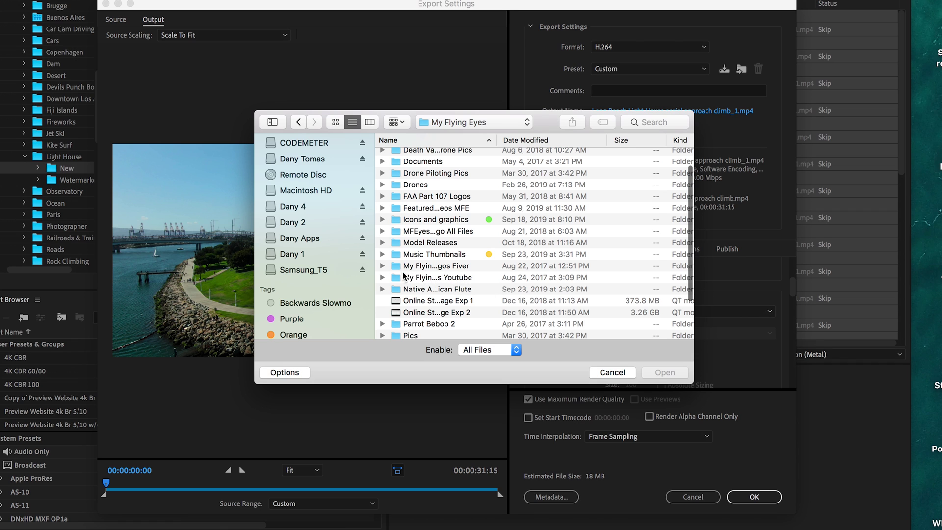
pyautogui.scroll(-4, 466, 278)
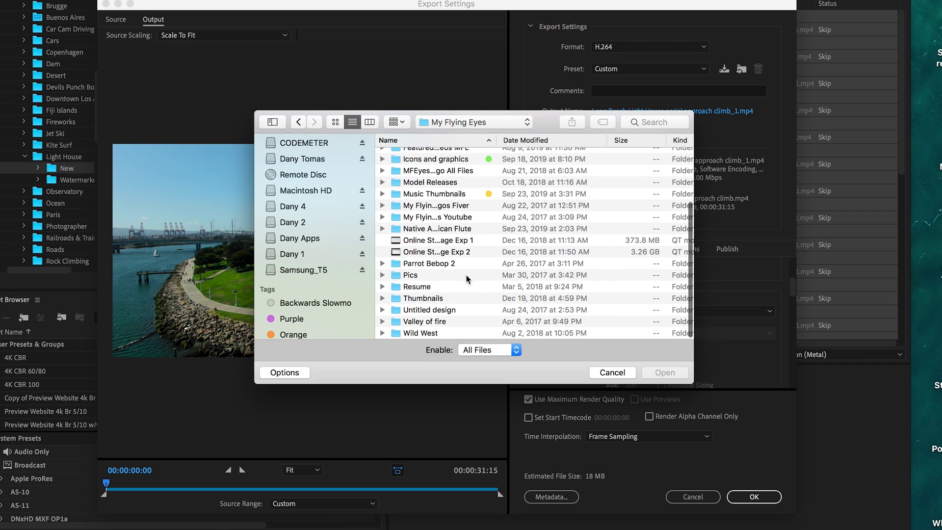
pyautogui.scroll(1, 466, 275)
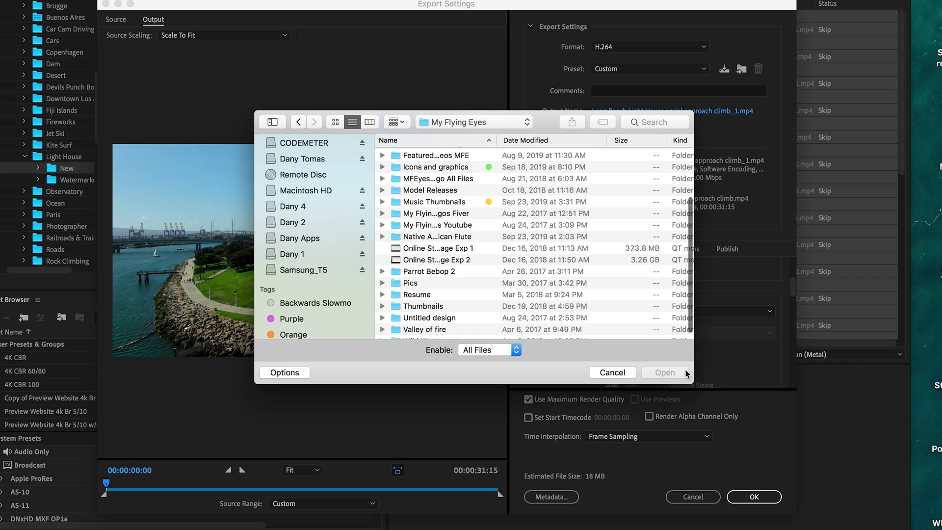
pyautogui.moveTo(692, 382)
pyautogui.mouseDown()
pyautogui.moveTo(843, 393)
pyautogui.moveTo(881, 424)
pyautogui.mouseUp()
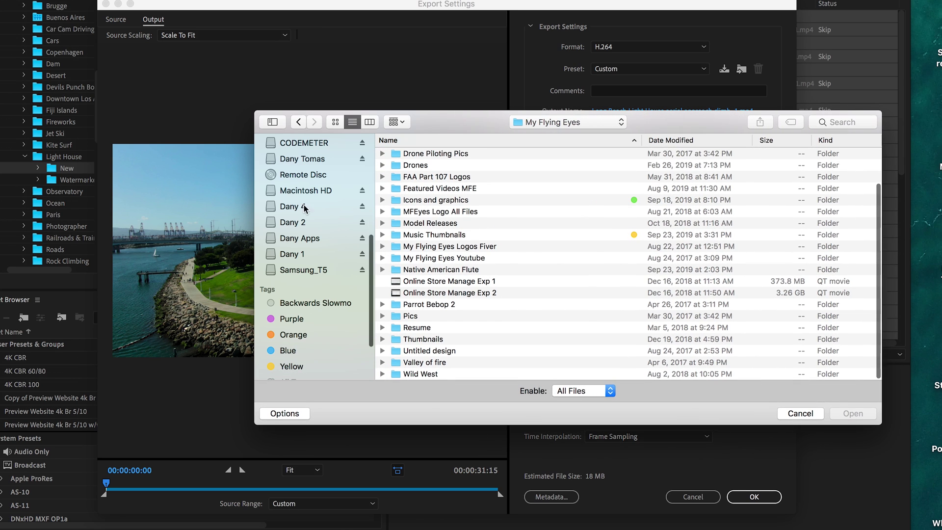
pyautogui.doubleClick(429, 247)
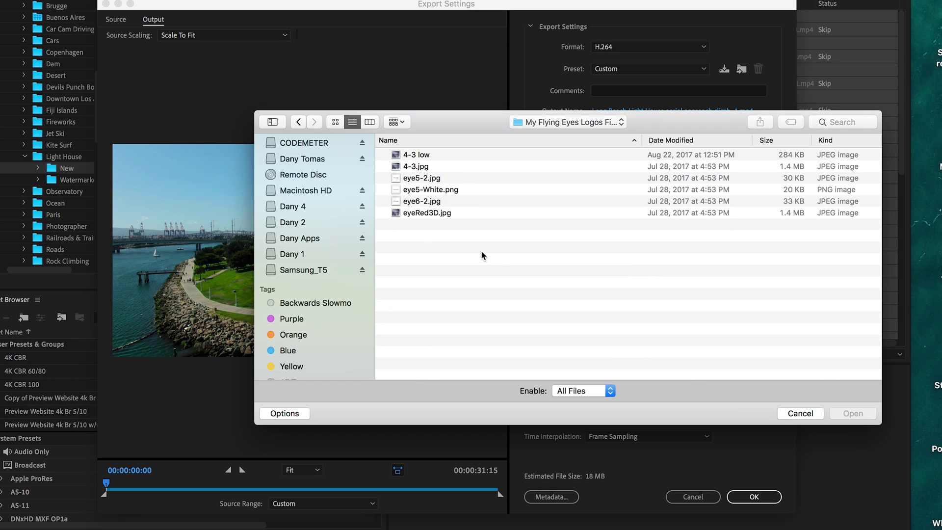
pyautogui.click(435, 193)
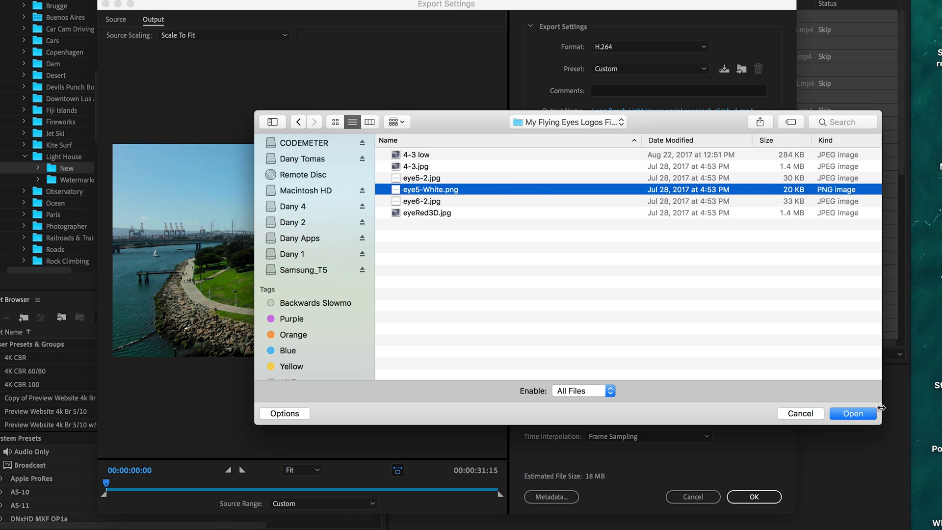
# Step: Confirm the eye5-White logo overlay and set its size to 218 and opacity to 38
pyautogui.click(854, 414)
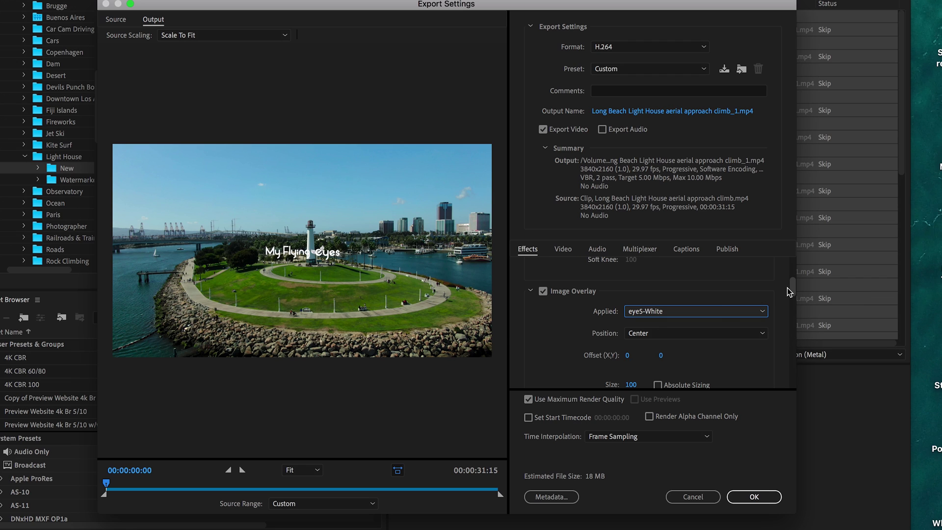
pyautogui.moveTo(787, 288); pyautogui.dragTo(789, 298)
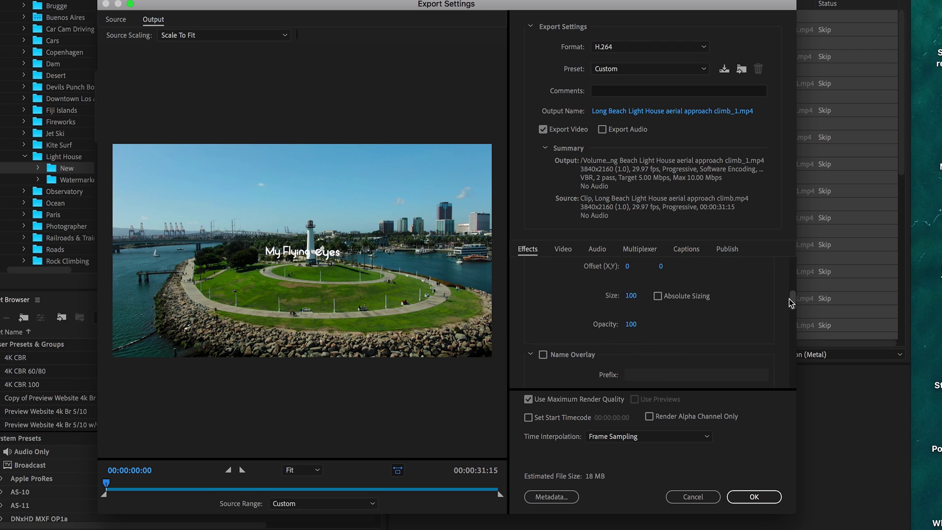
pyautogui.scroll(1, 684, 322)
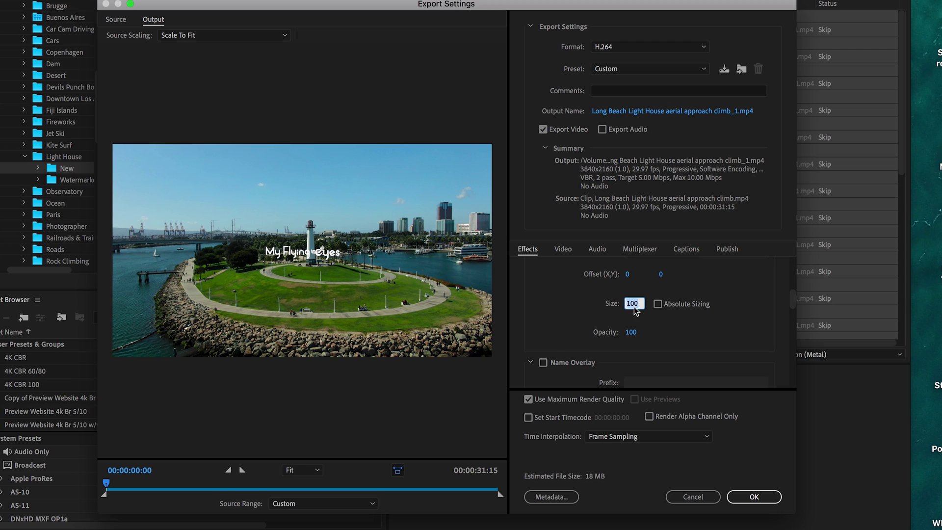
pyautogui.moveTo(636, 312); pyautogui.dragTo(705, 306)
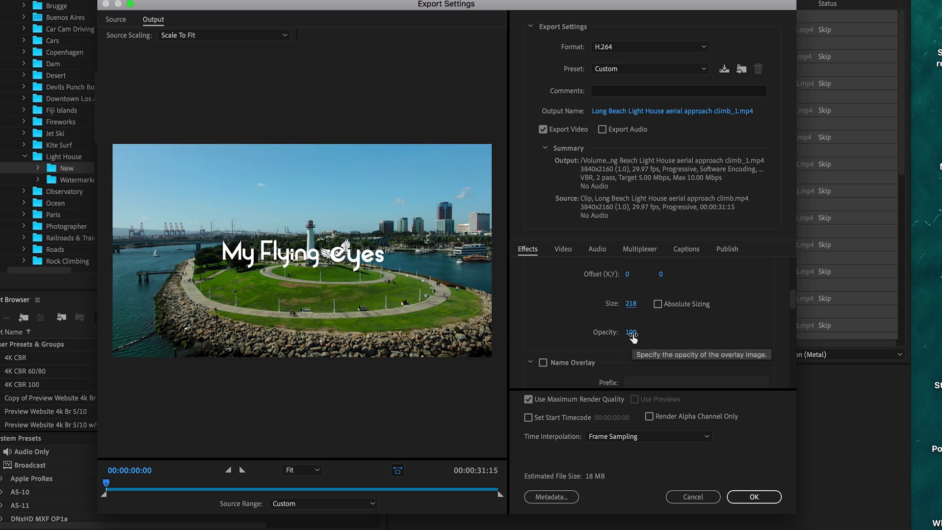
pyautogui.moveTo(631, 332)
pyautogui.mouseDown()
pyautogui.moveTo(582, 333)
pyautogui.moveTo(600, 333)
pyautogui.mouseUp()
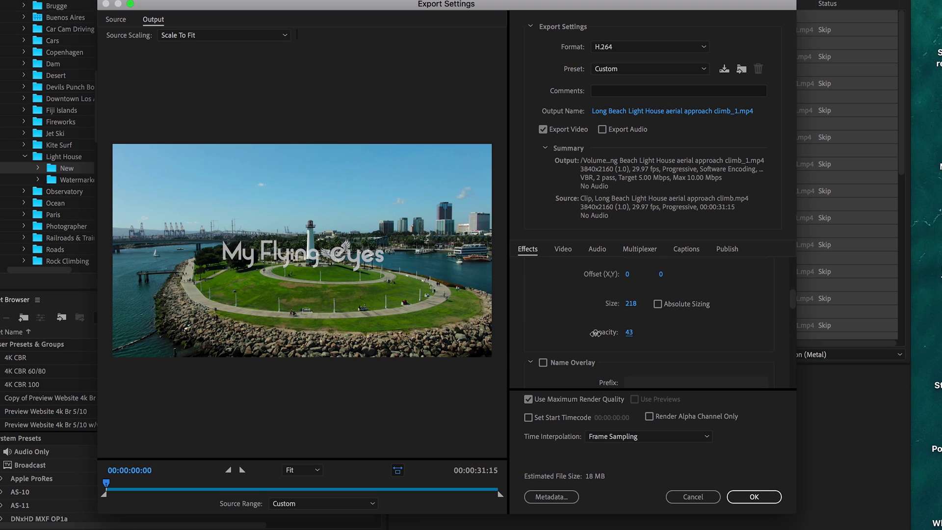
pyautogui.moveTo(595, 333); pyautogui.dragTo(595, 334)
pyautogui.moveTo(595, 333); pyautogui.dragTo(593, 333)
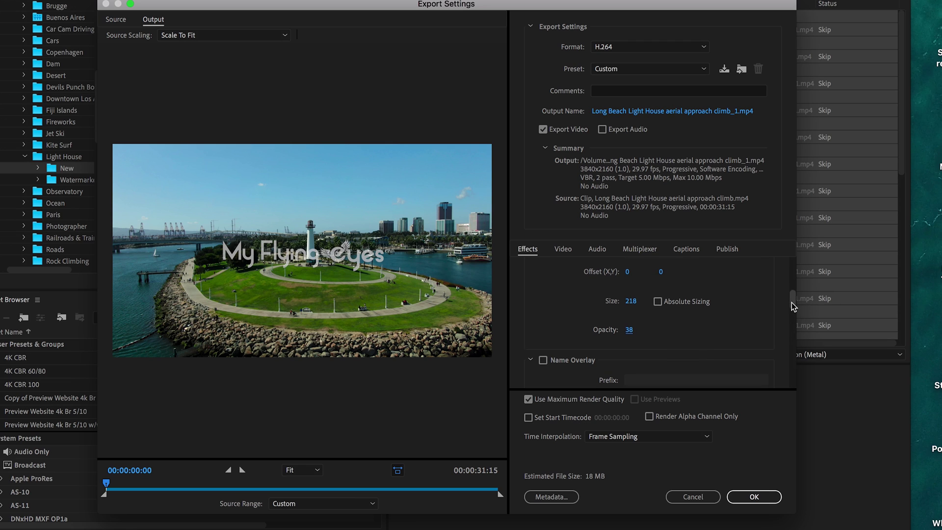
pyautogui.moveTo(791, 302); pyautogui.dragTo(789, 312)
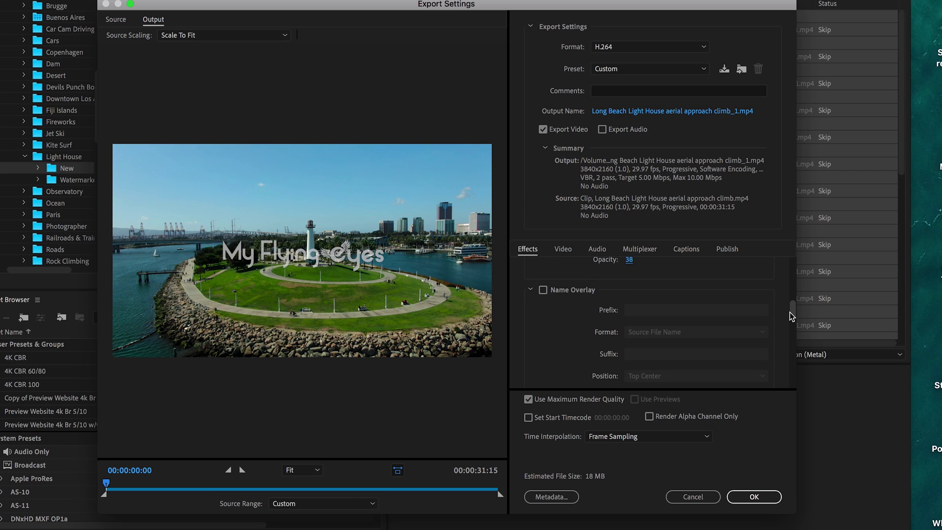
pyautogui.moveTo(789, 312); pyautogui.dragTo(788, 304)
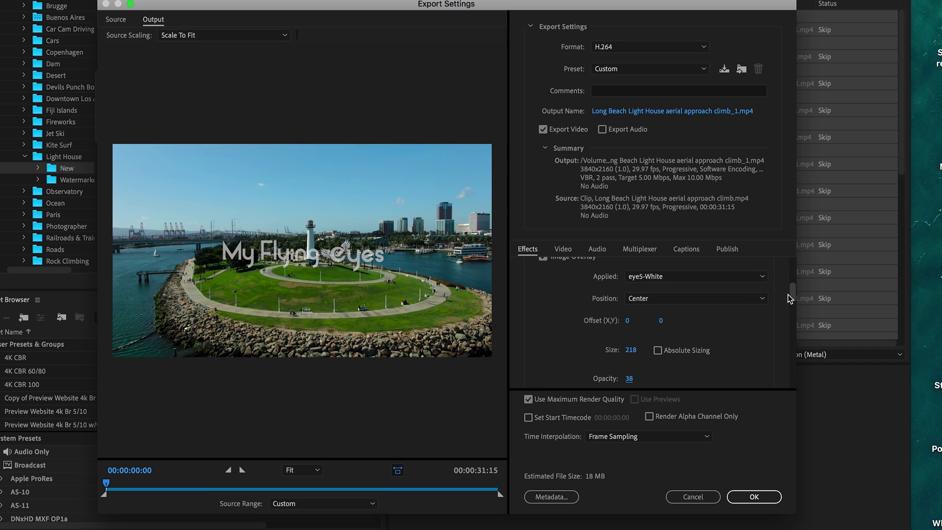
pyautogui.moveTo(789, 304); pyautogui.dragTo(787, 290)
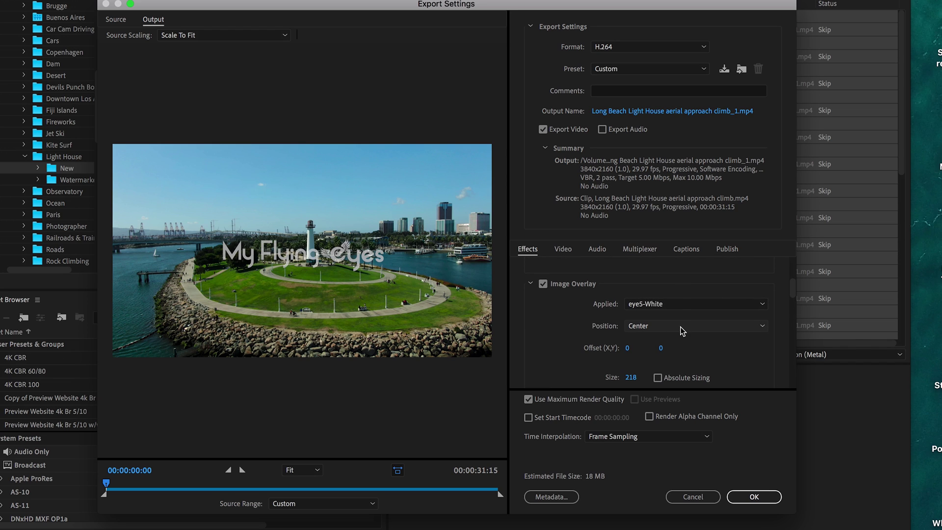
# Step: Try the watermark at Top Left, Top Center and Top Right
pyautogui.click(702, 328)
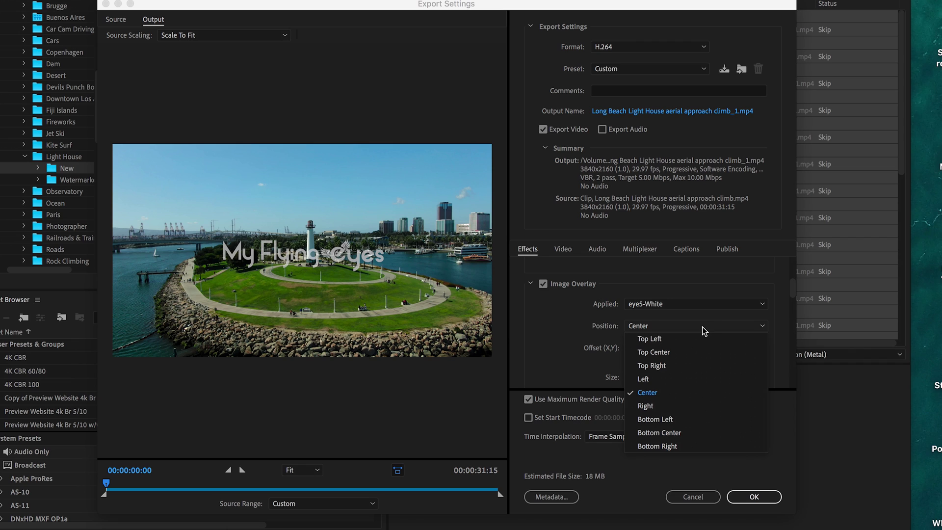
pyautogui.click(702, 336)
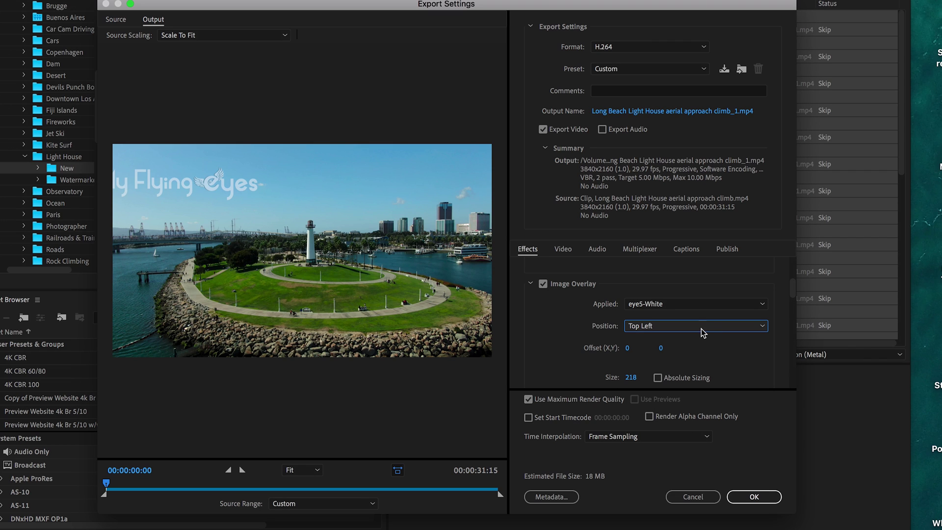
pyautogui.click(697, 325)
pyautogui.click(701, 350)
pyautogui.click(694, 328)
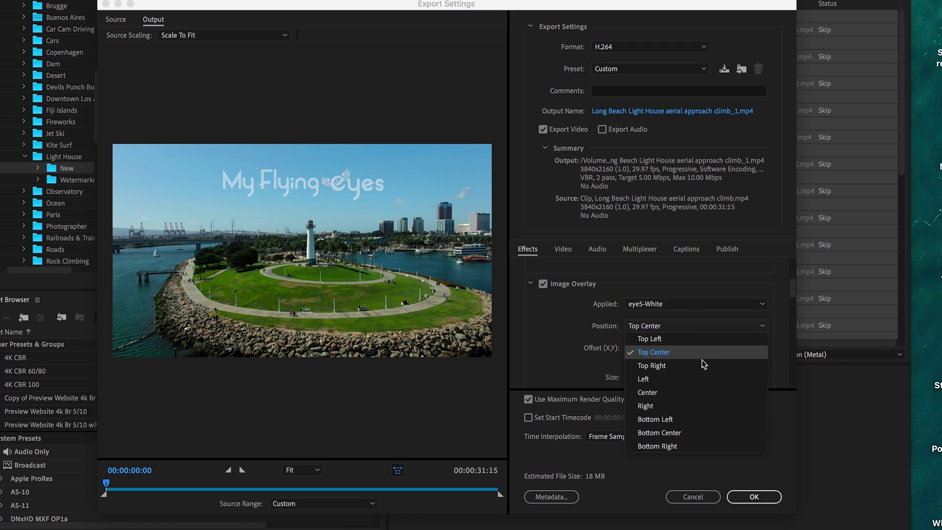
pyautogui.click(701, 361)
# Step: Return the watermark to Center and cancel saving a preset
pyautogui.click(699, 326)
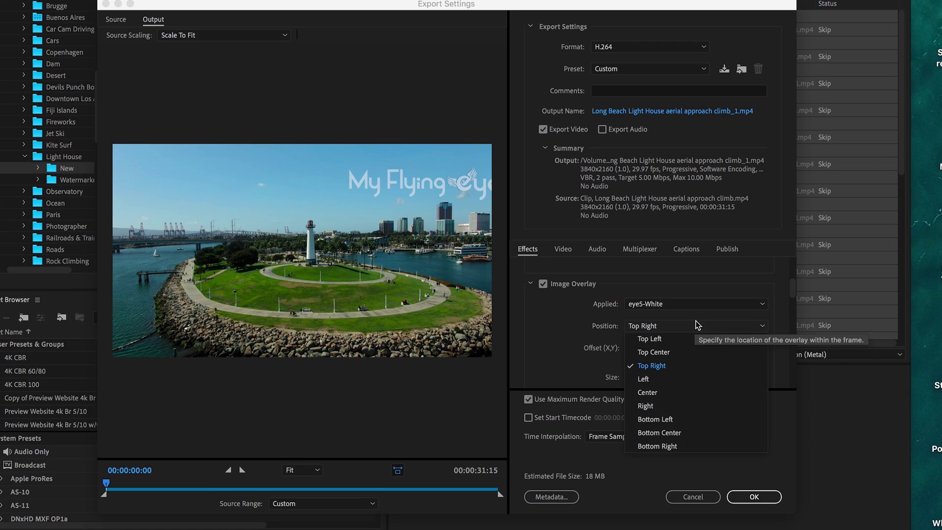
pyautogui.click(659, 395)
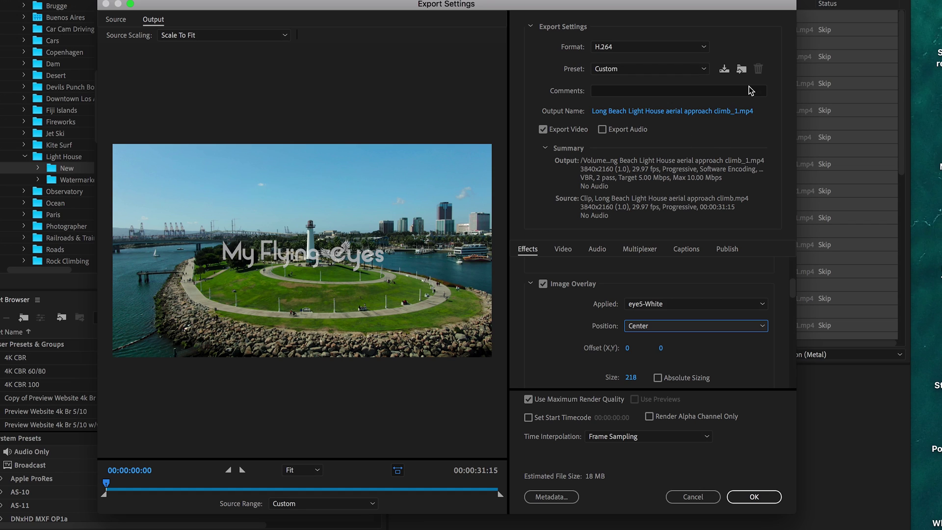
pyautogui.click(725, 71)
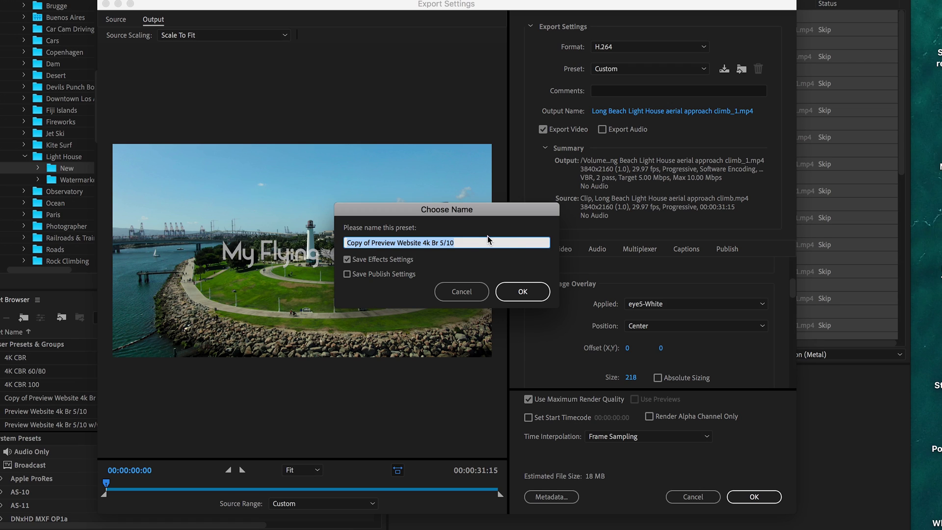
pyautogui.click(463, 296)
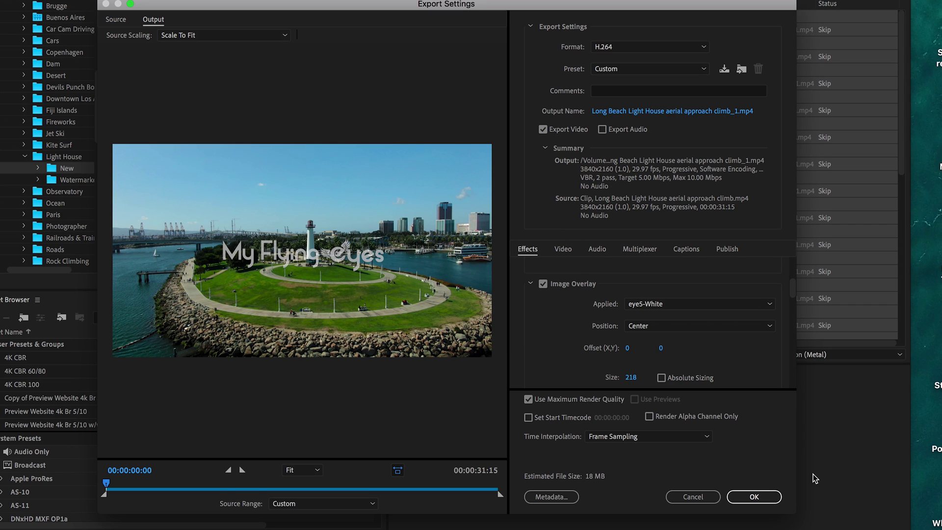
# Step: Accept the export settings and output to Clips For Sale 2 > Light House > New > Waterm MP4 Light
pyautogui.click(762, 503)
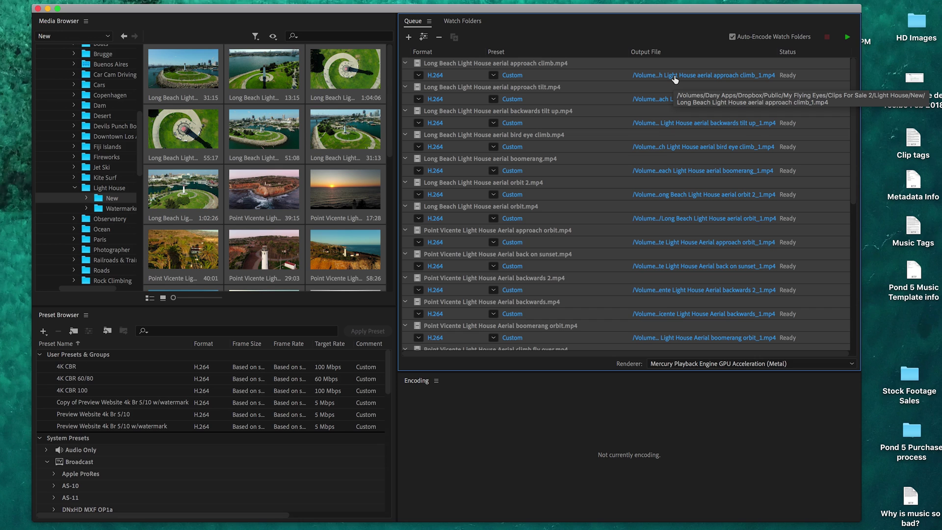
pyautogui.click(674, 75)
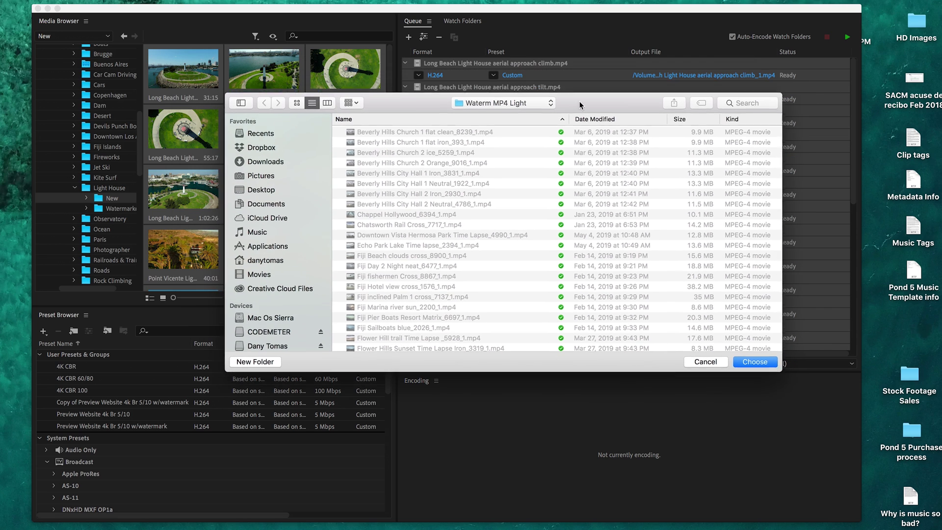
pyautogui.moveTo(543, 73); pyautogui.dragTo(588, 102)
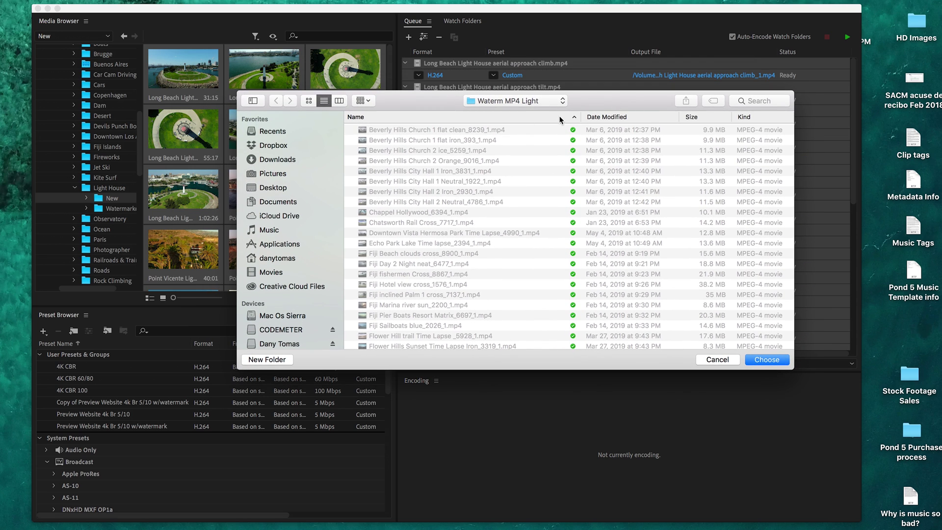
pyautogui.scroll(-1, 530, 146)
pyautogui.moveTo(623, 96); pyautogui.dragTo(623, 100)
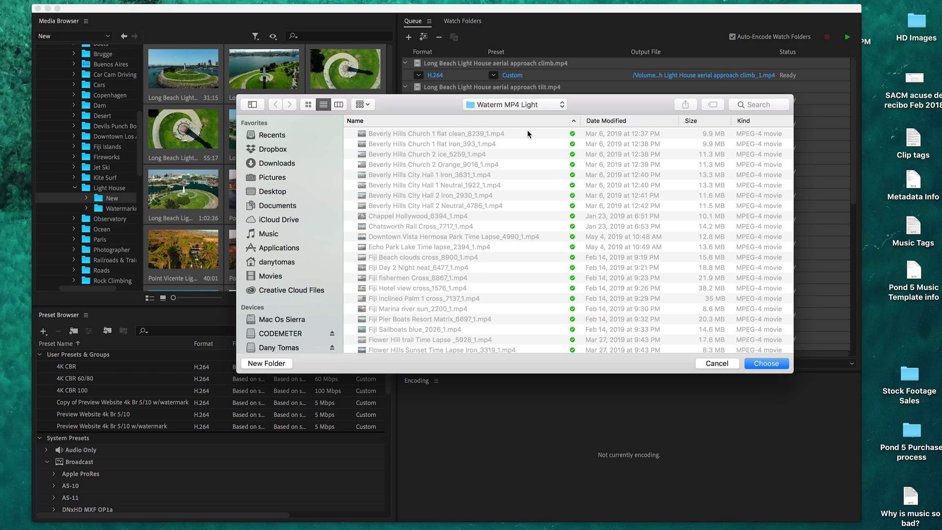
pyautogui.click(545, 104)
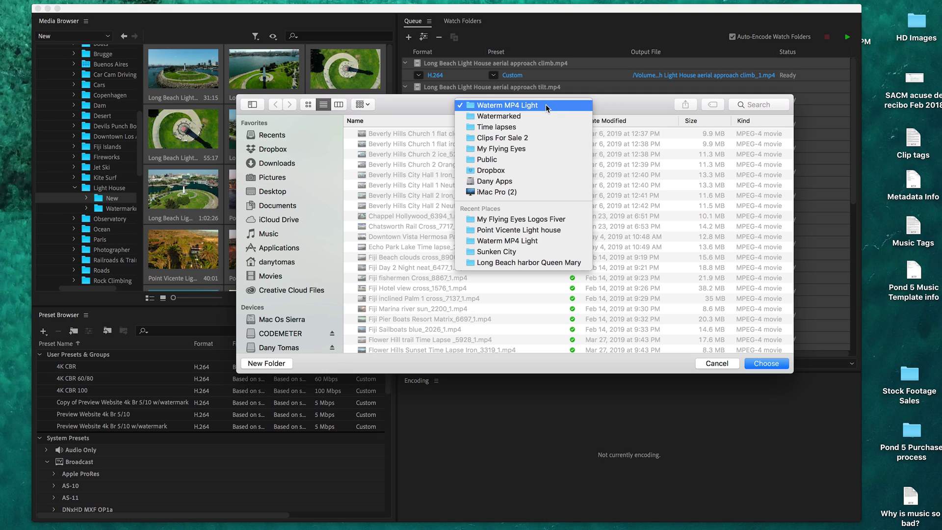
pyautogui.click(530, 138)
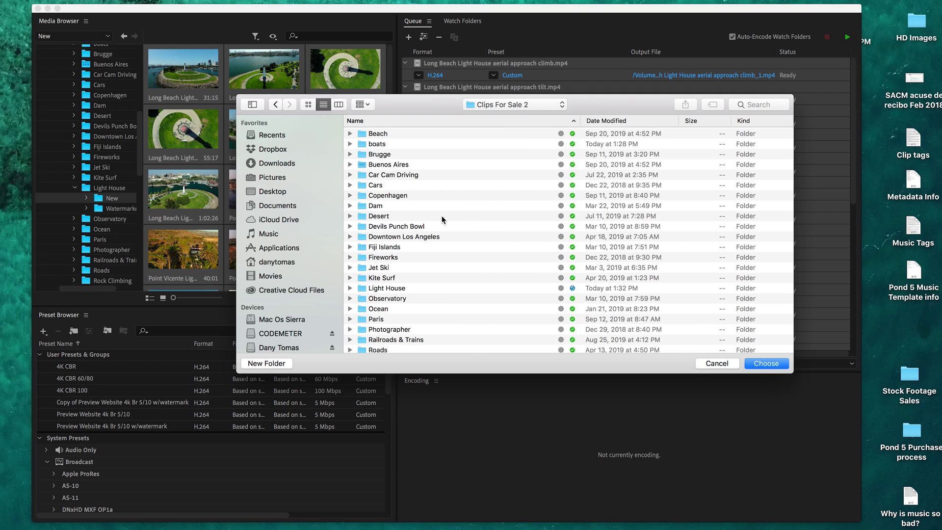
pyautogui.doubleClick(401, 289)
pyautogui.scroll(-5, 446, 197)
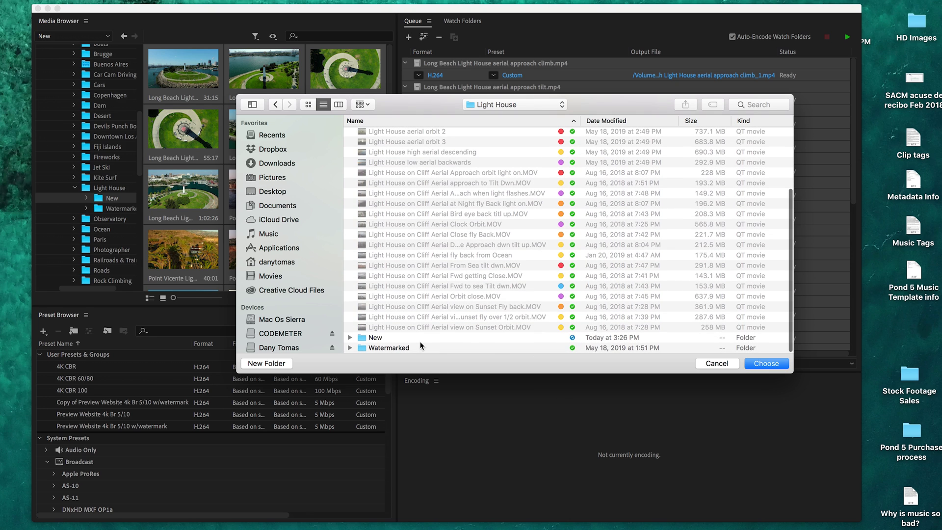
pyautogui.doubleClick(419, 339)
pyautogui.scroll(-3, 471, 321)
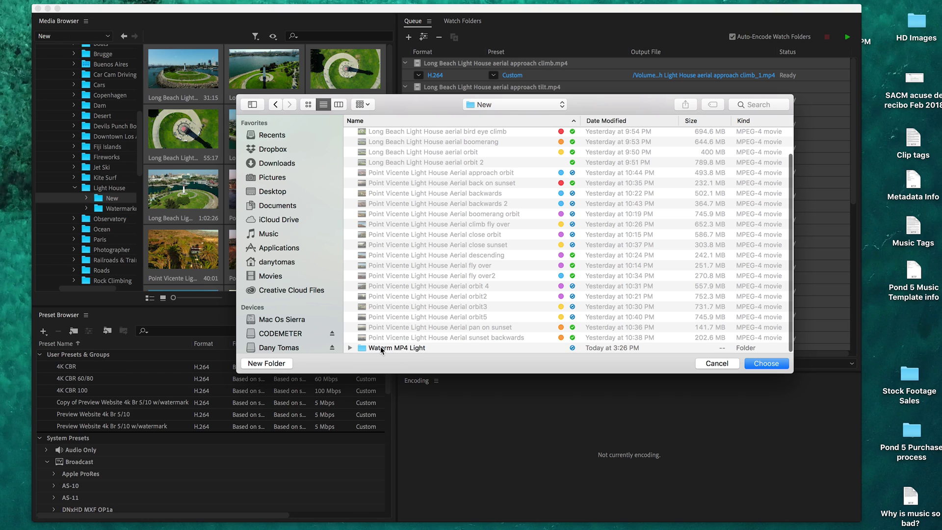
pyautogui.click(384, 349)
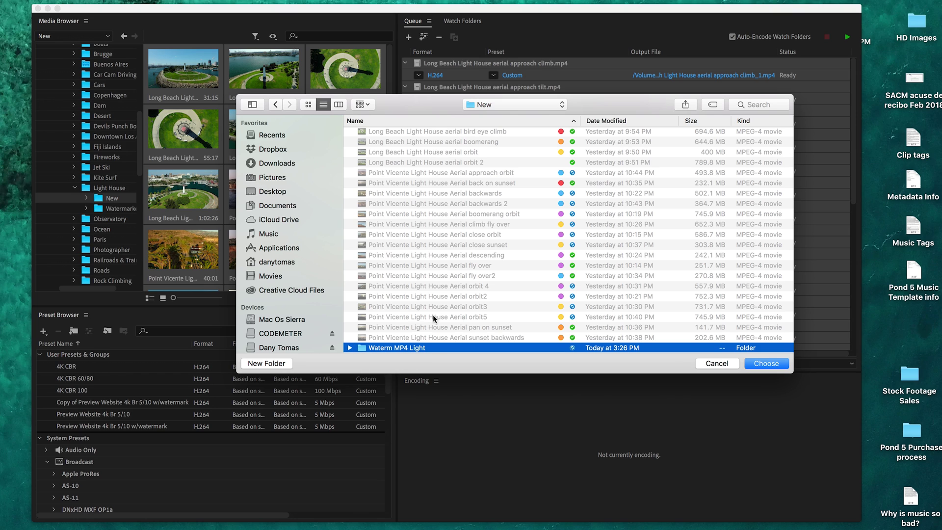
pyautogui.click(774, 370)
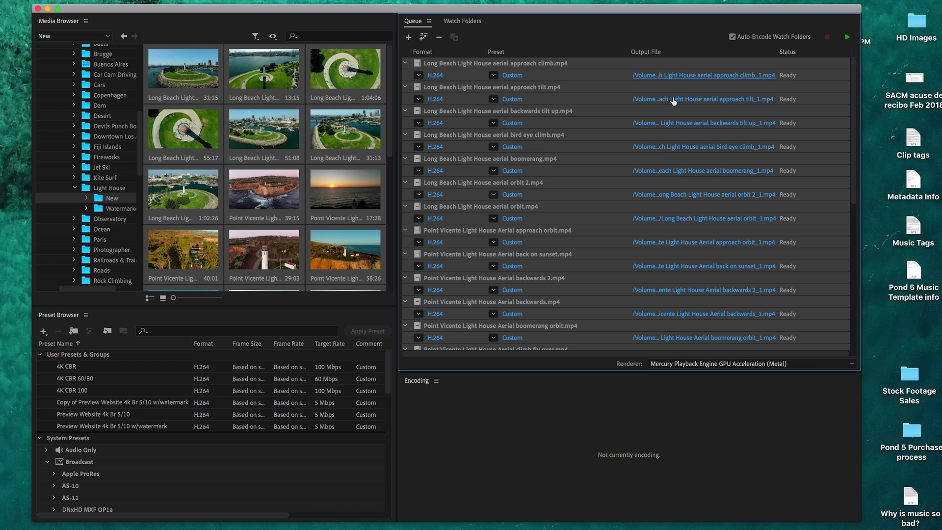
# Step: Start encoding the queue, beginning with the Long Beach Light House approach climb clip
pyautogui.moveTo(574, 14); pyautogui.dragTo(570, 16)
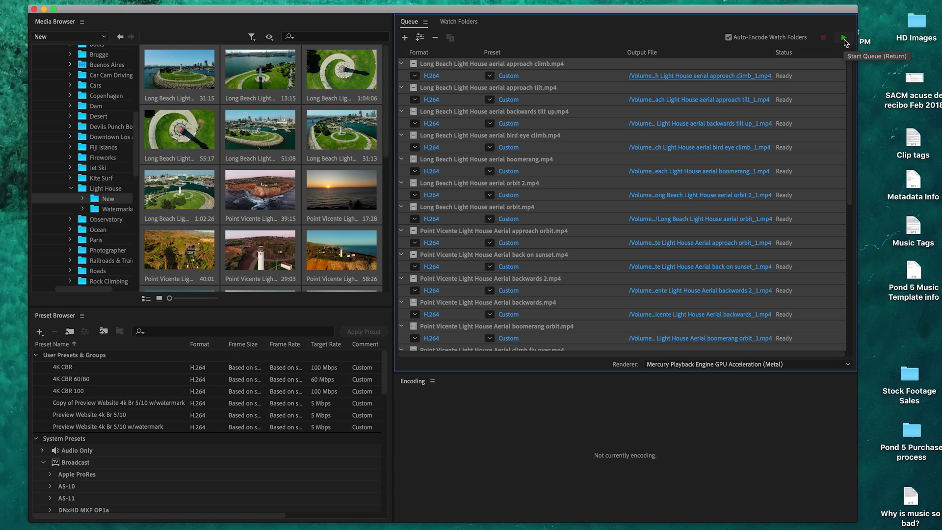
pyautogui.click(844, 41)
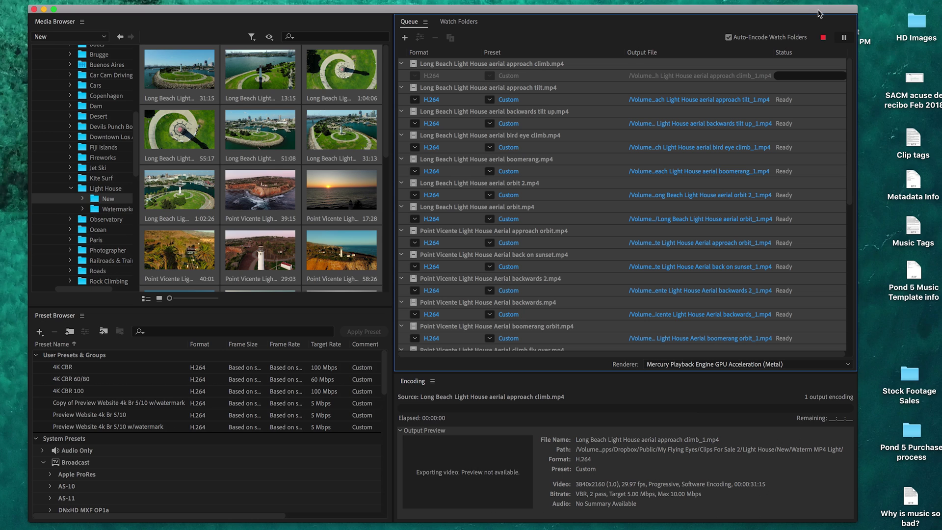
pyautogui.moveTo(814, 13); pyautogui.dragTo(822, 14)
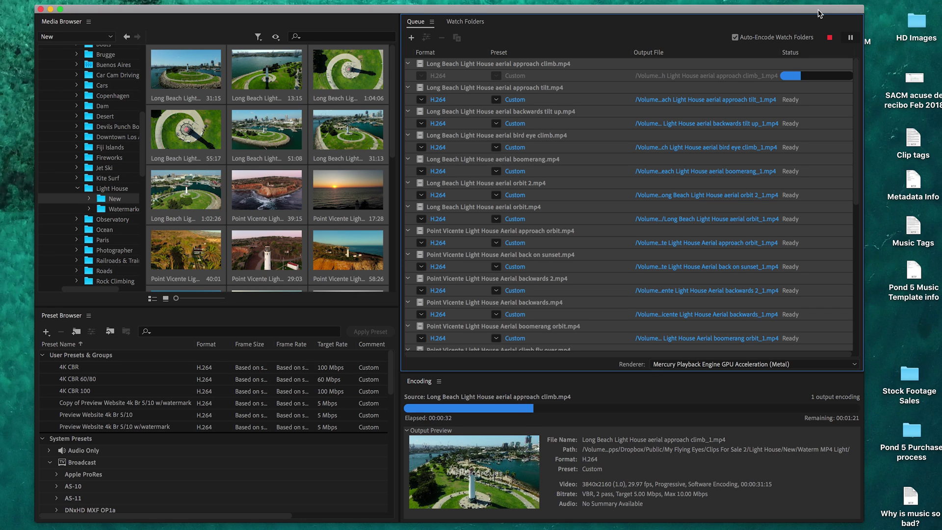
pyautogui.moveTo(816, 13); pyautogui.dragTo(812, 15)
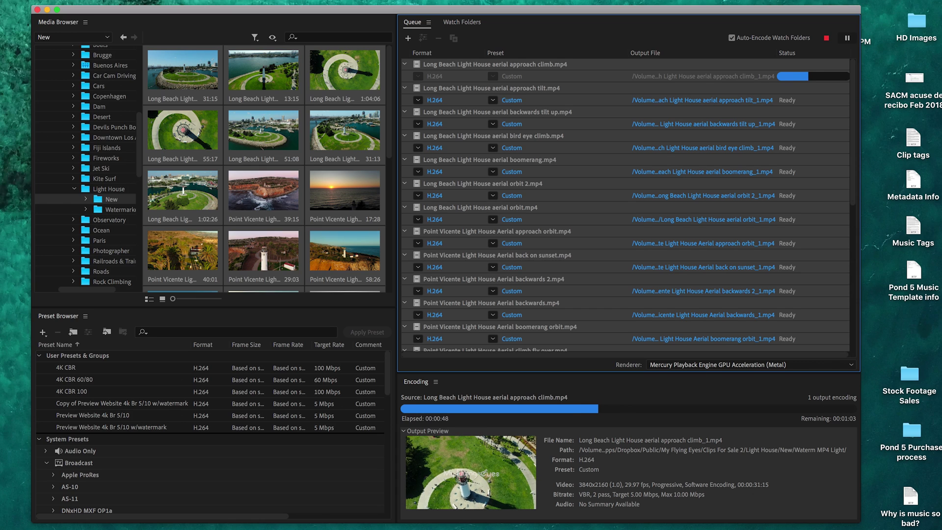
pyautogui.write('myflyingeyes.net')
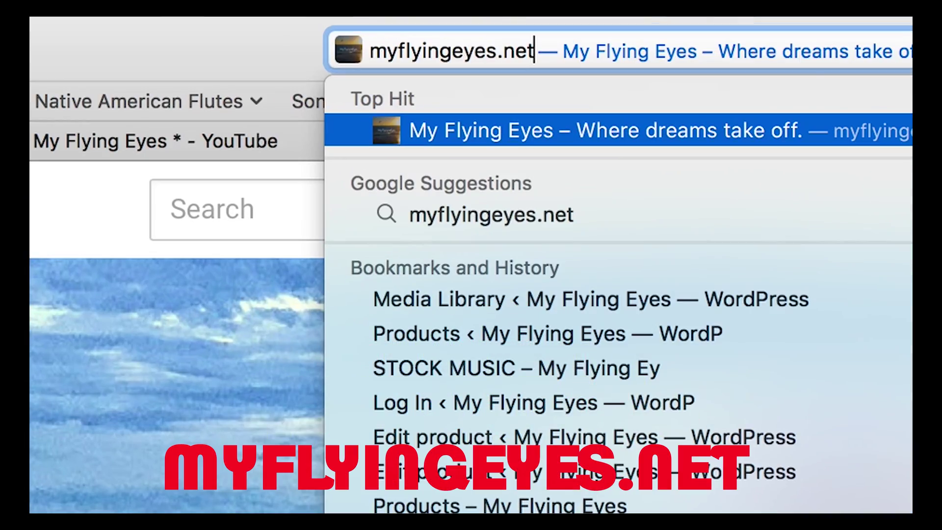
# Step: Load myflyingeyes.net, list Stock Music, and preview and open California Dreamer
pyautogui.press('Return')
pyautogui.scroll(-10, 664, 168)
pyautogui.scroll(-10, 652, 180)
pyautogui.scroll(-10, 653, 181)
pyautogui.scroll(-10, 640, 196)
pyautogui.scroll(-10, 639, 195)
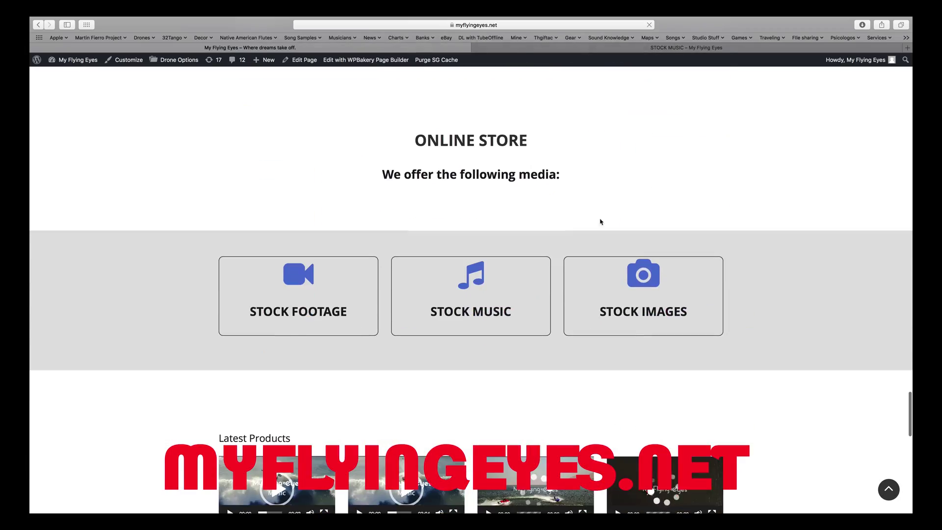
pyautogui.click(486, 327)
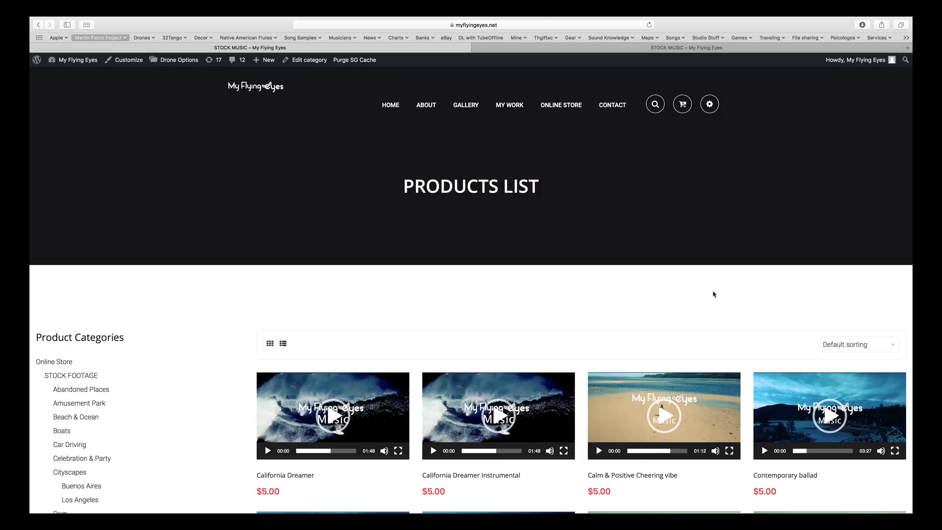
pyautogui.scroll(-5, 713, 294)
pyautogui.scroll(-5, 712, 295)
pyautogui.scroll(-10, 713, 295)
pyautogui.scroll(15, 714, 295)
pyautogui.scroll(3, 713, 294)
pyautogui.click(315, 342)
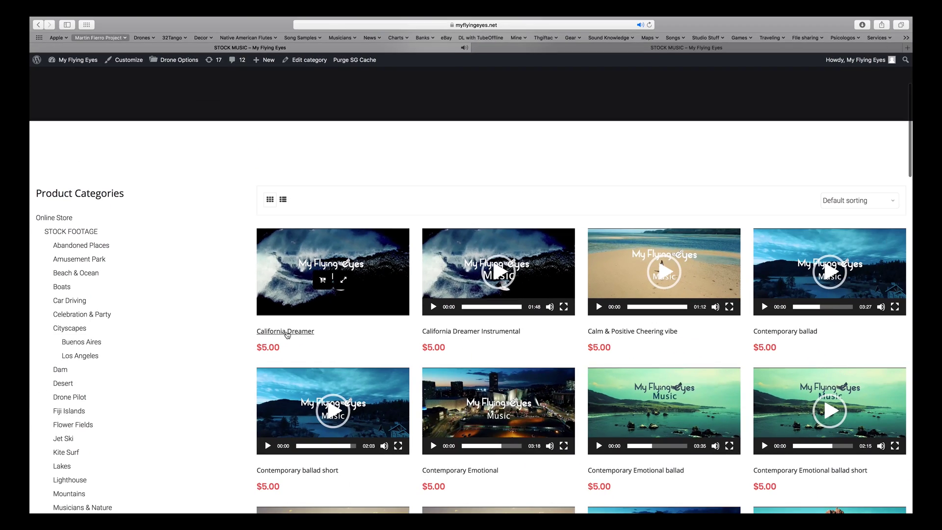
pyautogui.click(347, 398)
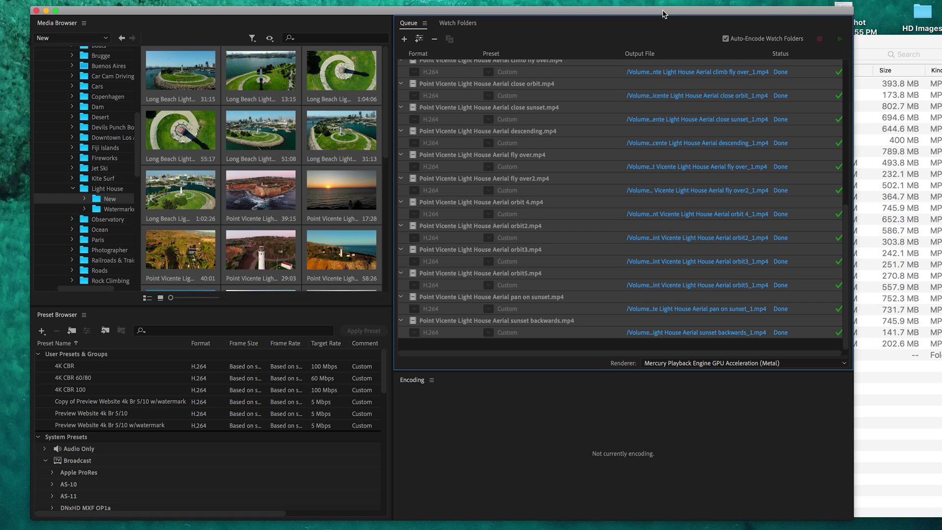
# Step: Bring Finder forward and open the Waterm MP4 Light output folder
pyautogui.moveTo(662, 14); pyautogui.dragTo(656, 13)
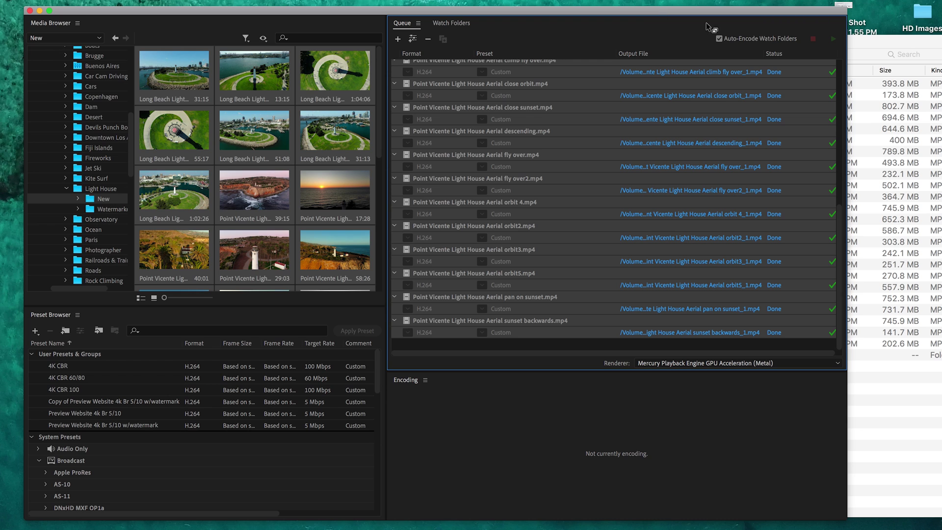
pyautogui.click(892, 47)
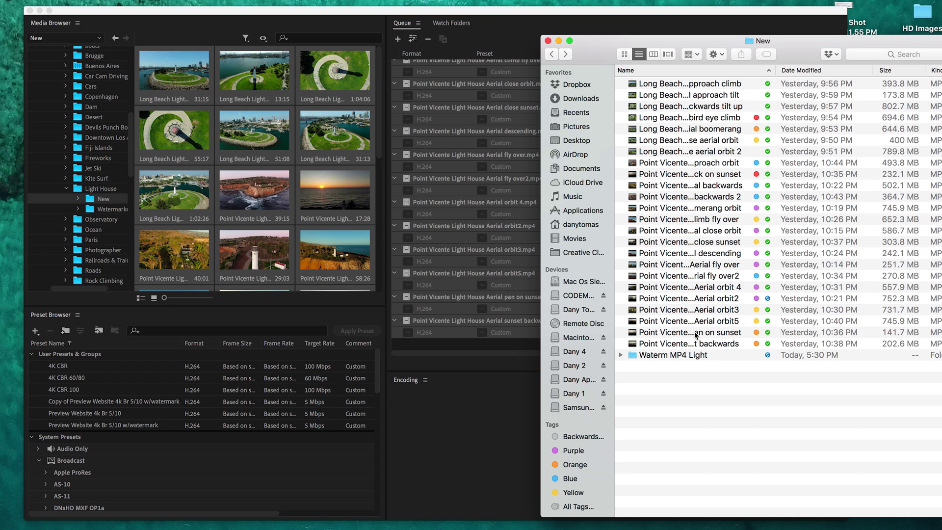
pyautogui.doubleClick(692, 356)
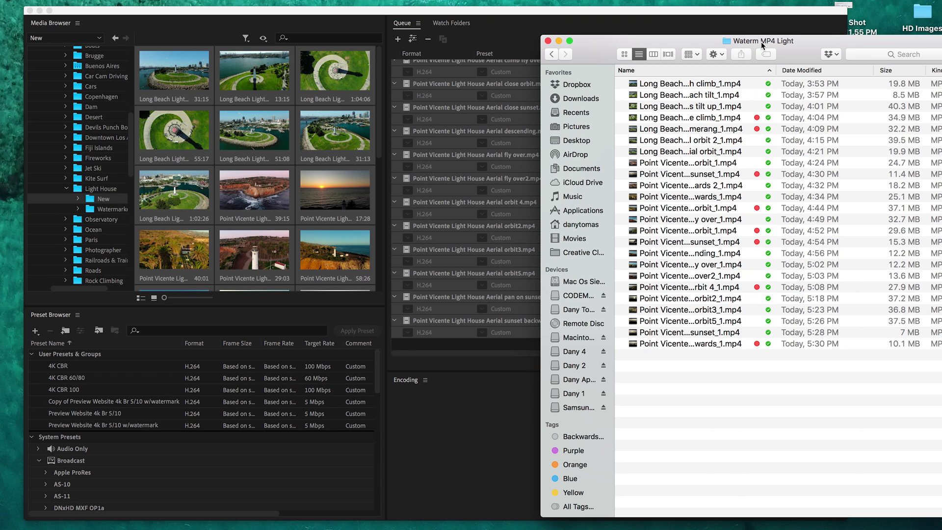